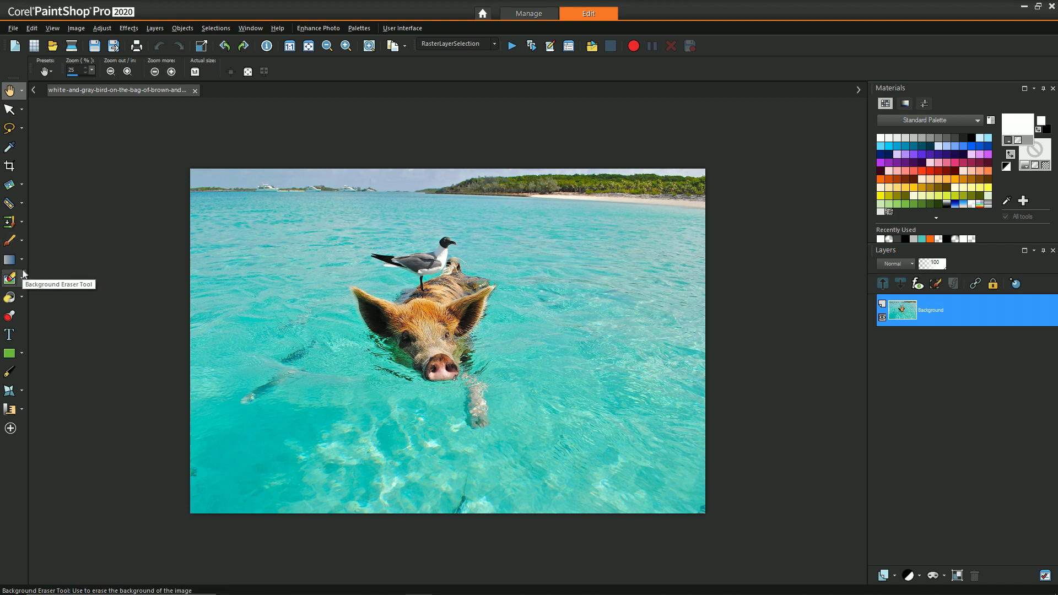
{"action": "left_click", "coordinate": [22, 262]}
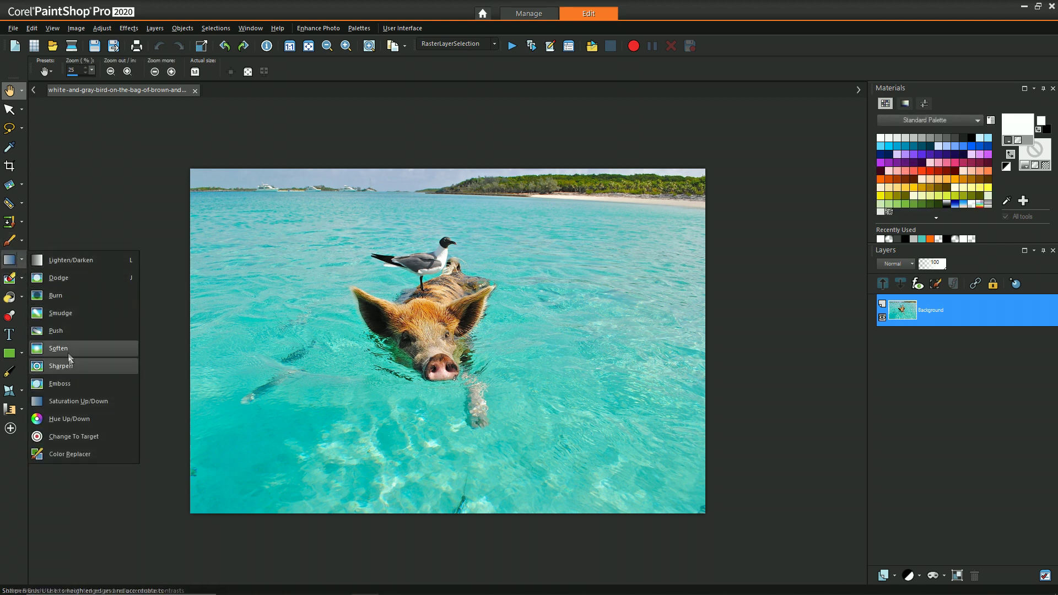
{"action": "left_click", "coordinate": [81, 406]}
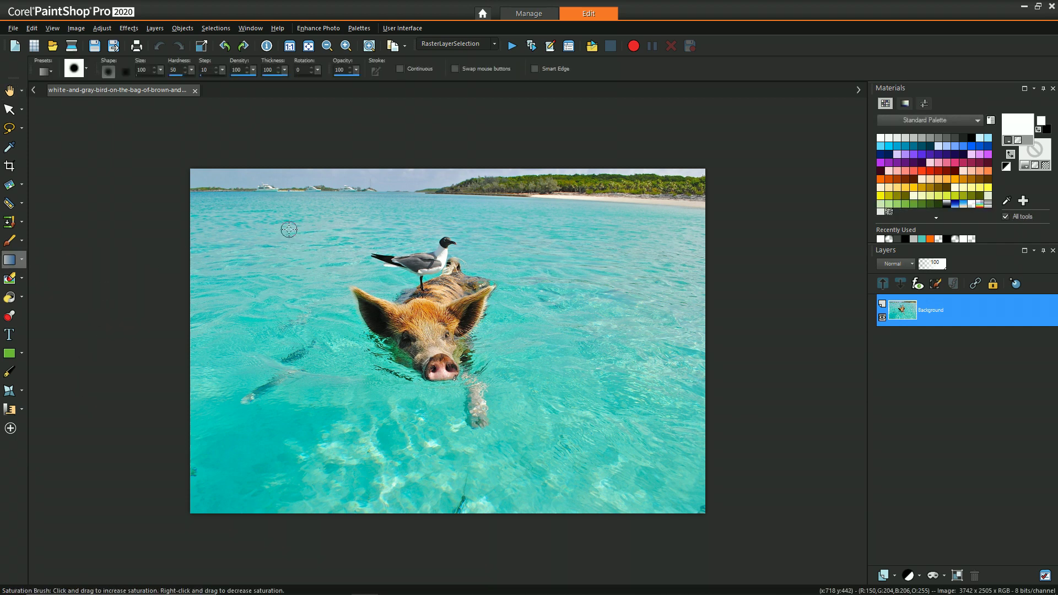
{"action": "mouse_move", "coordinate": [287, 229]}
{"action": "left_mouse_down"}
{"action": "mouse_move", "coordinate": [273, 264]}
{"action": "mouse_move", "coordinate": [289, 408]}
{"action": "mouse_move", "coordinate": [270, 264]}
{"action": "mouse_move", "coordinate": [309, 386]}
{"action": "mouse_move", "coordinate": [317, 344]}
{"action": "mouse_move", "coordinate": [394, 452]}
{"action": "mouse_move", "coordinate": [248, 369]}
{"action": "mouse_move", "coordinate": [399, 481]}
{"action": "mouse_move", "coordinate": [308, 452]}
{"action": "mouse_move", "coordinate": [397, 496]}
{"action": "left_mouse_up"}
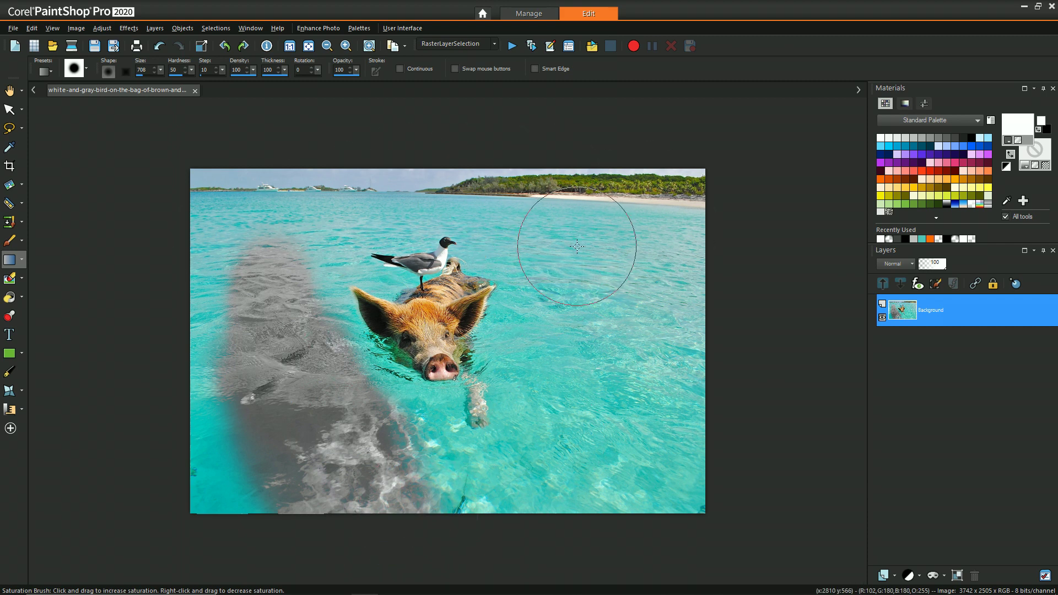
{"action": "key", "text": "ctrl+z"}
{"action": "key", "text": "ctrl+z"}
{"action": "key", "text": "ctrl+z"}
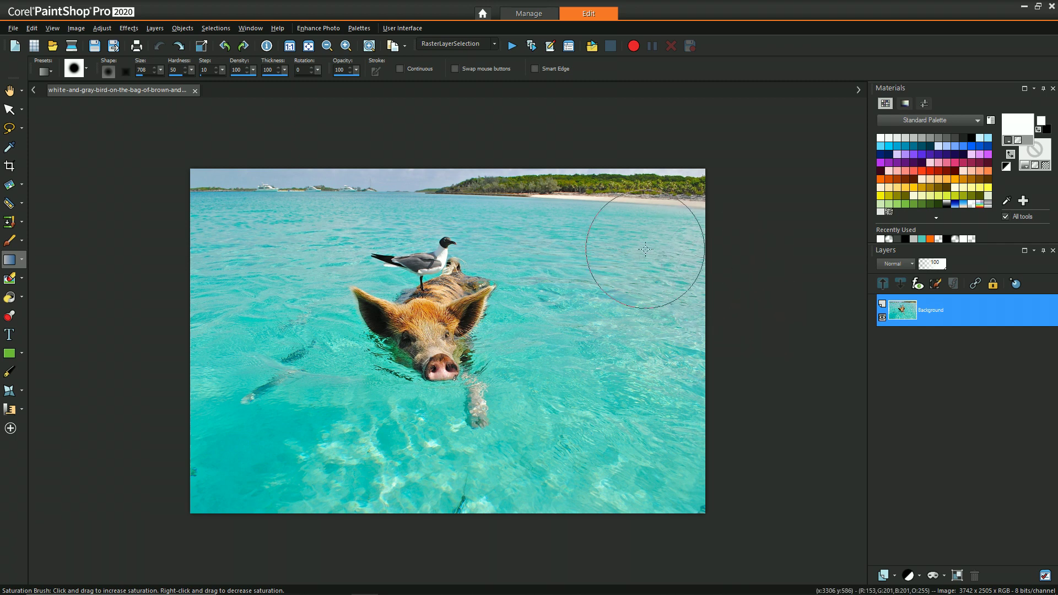
{"action": "left_click", "coordinate": [9, 91]}
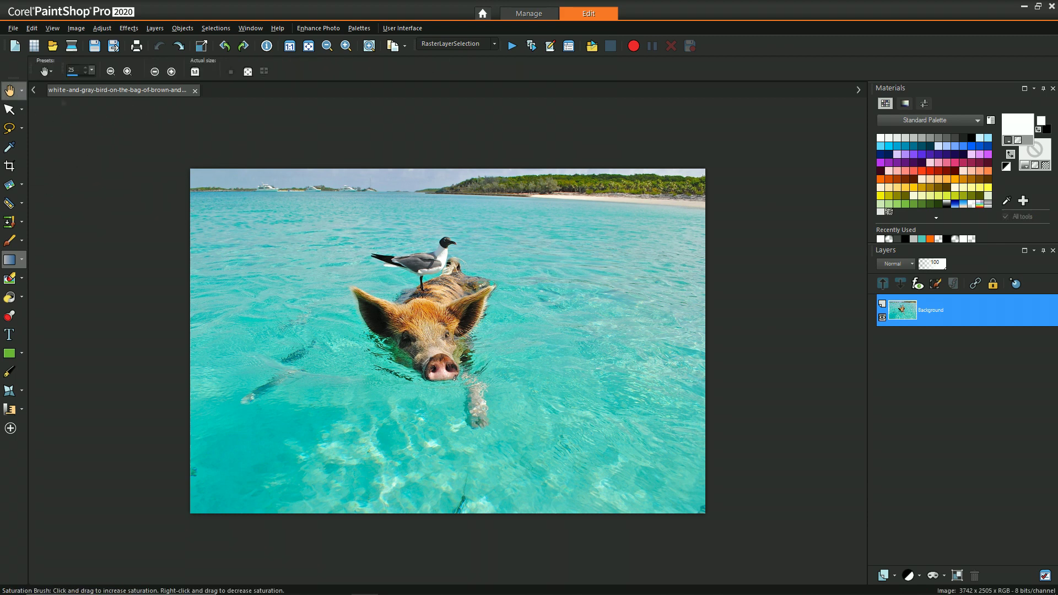
Add a new raster layer and flood-fill it with teal sampled from the water.
{"action": "left_click", "coordinate": [893, 575]}
{"action": "left_click", "coordinate": [919, 480]}
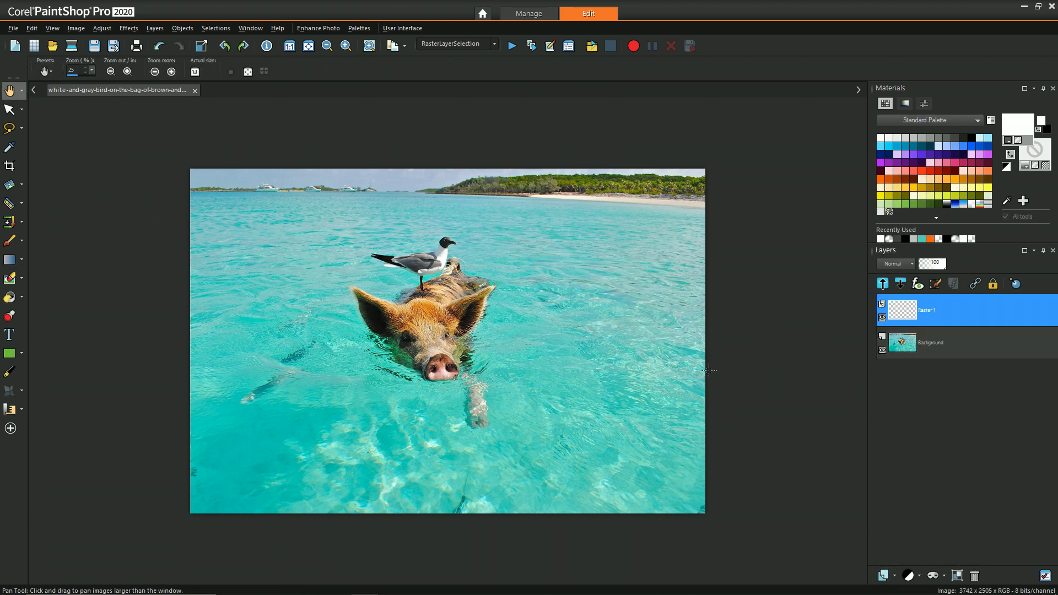
{"action": "left_click", "coordinate": [9, 146]}
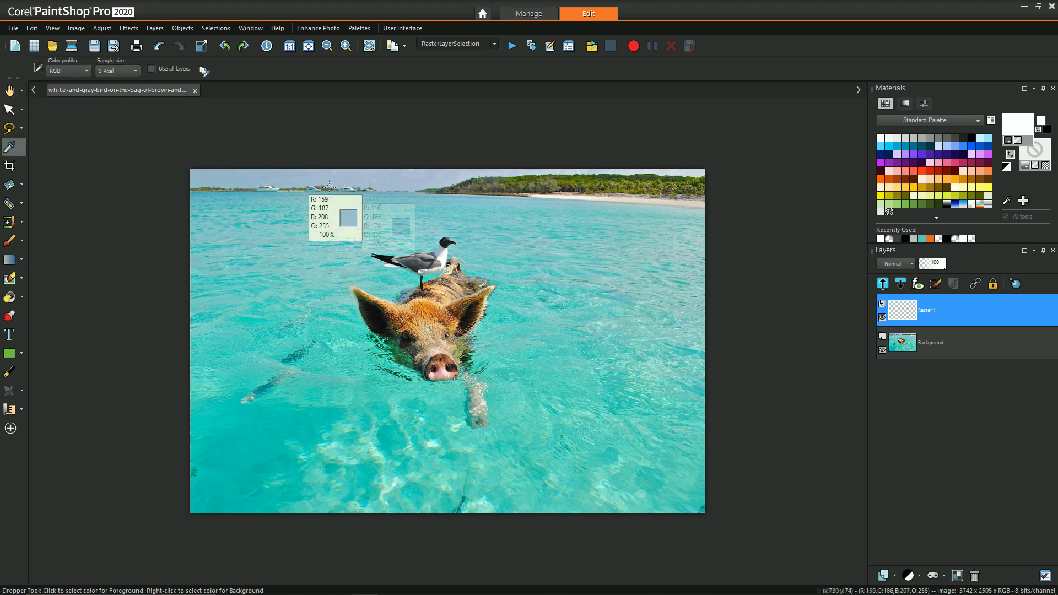
{"action": "left_click", "coordinate": [583, 371]}
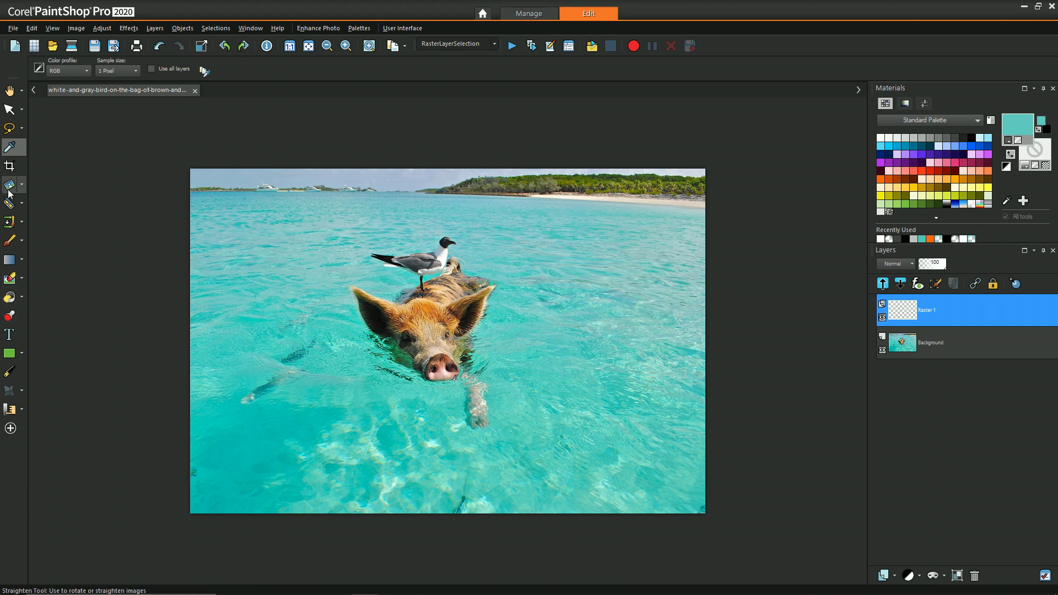
{"action": "left_click", "coordinate": [9, 297]}
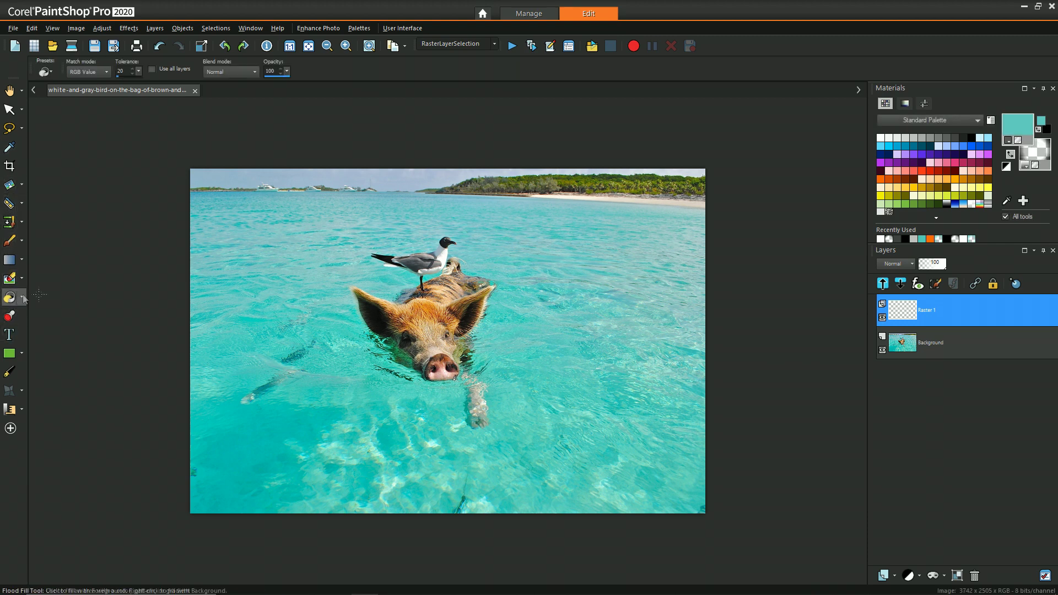
{"action": "left_click", "coordinate": [604, 298]}
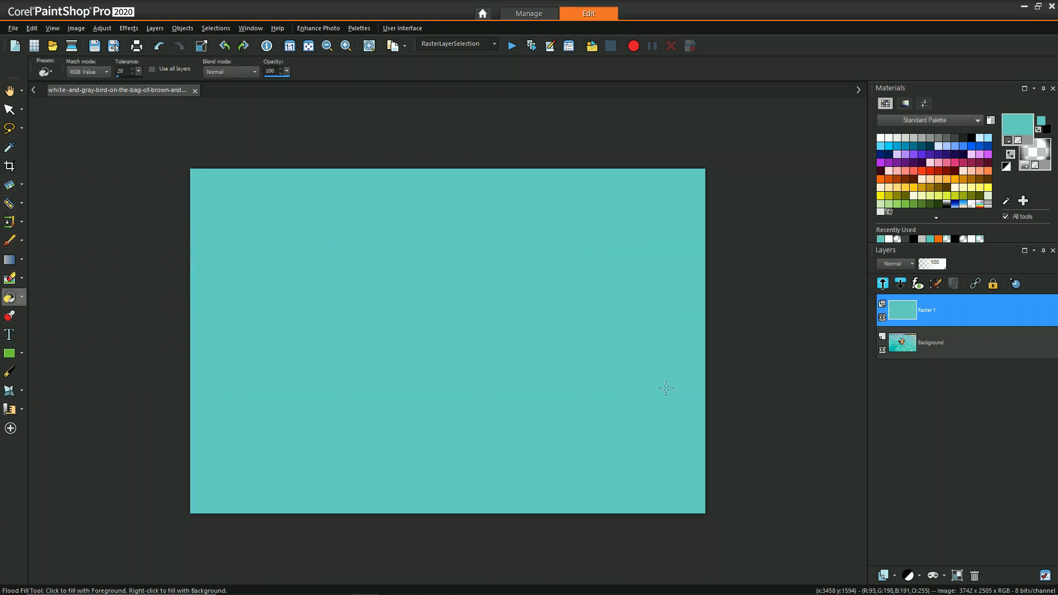
{"action": "left_click", "coordinate": [912, 264]}
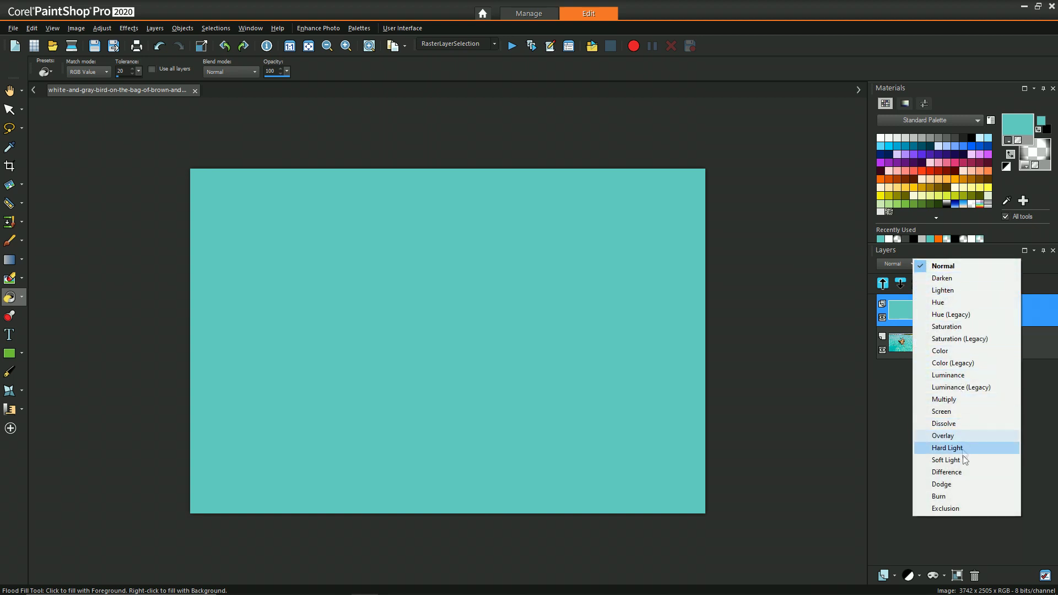
Set Raster 1's blend mode to Difference, then select the Background layer.
{"action": "left_click", "coordinate": [964, 472]}
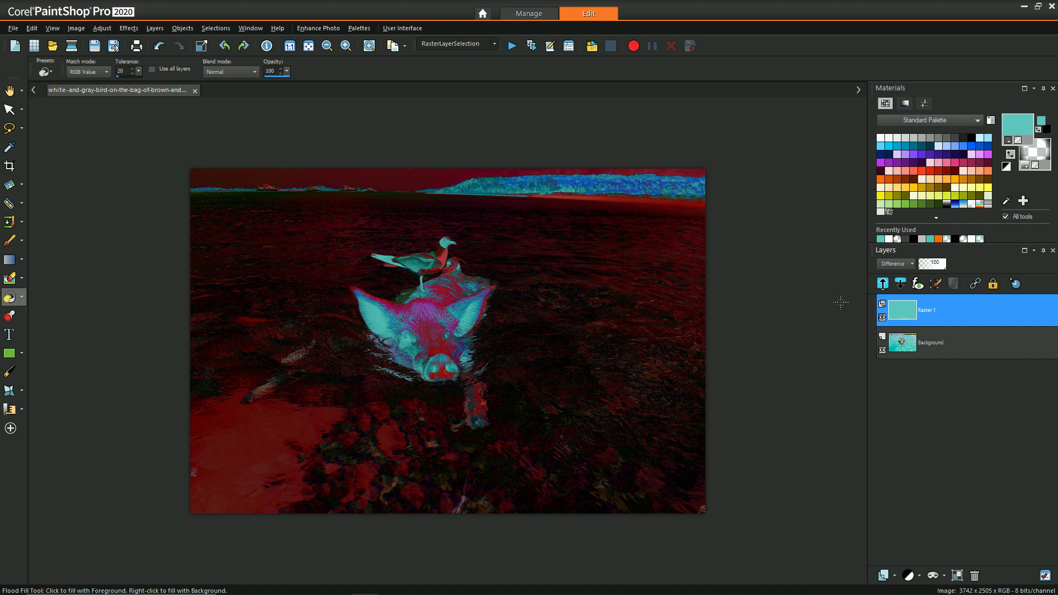
{"action": "left_click", "coordinate": [933, 342]}
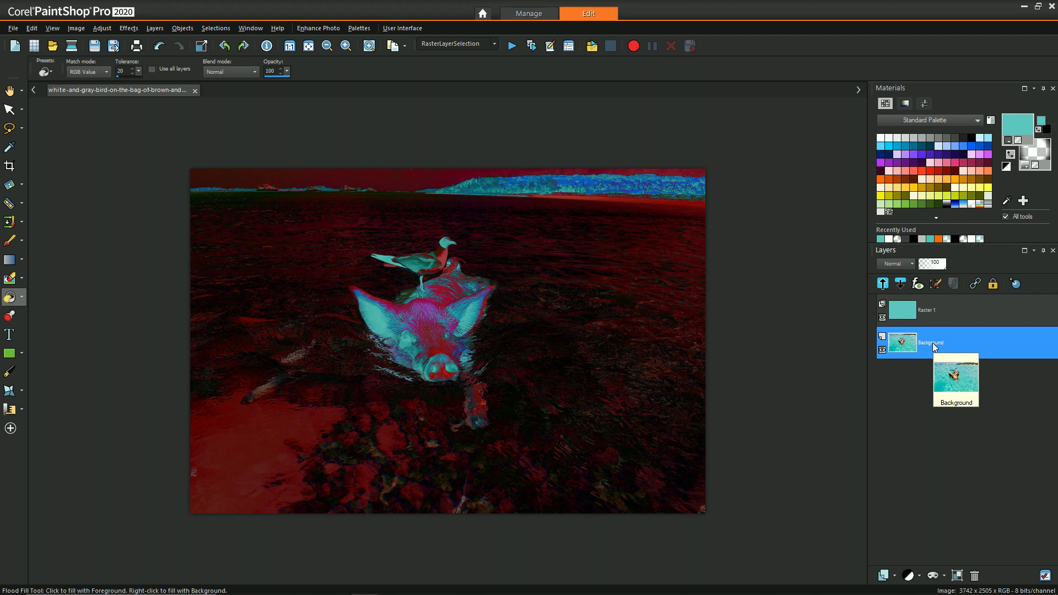
Duplicate Background and give the copy a luminance mask from the image.
{"action": "right_click", "coordinate": [934, 345]}
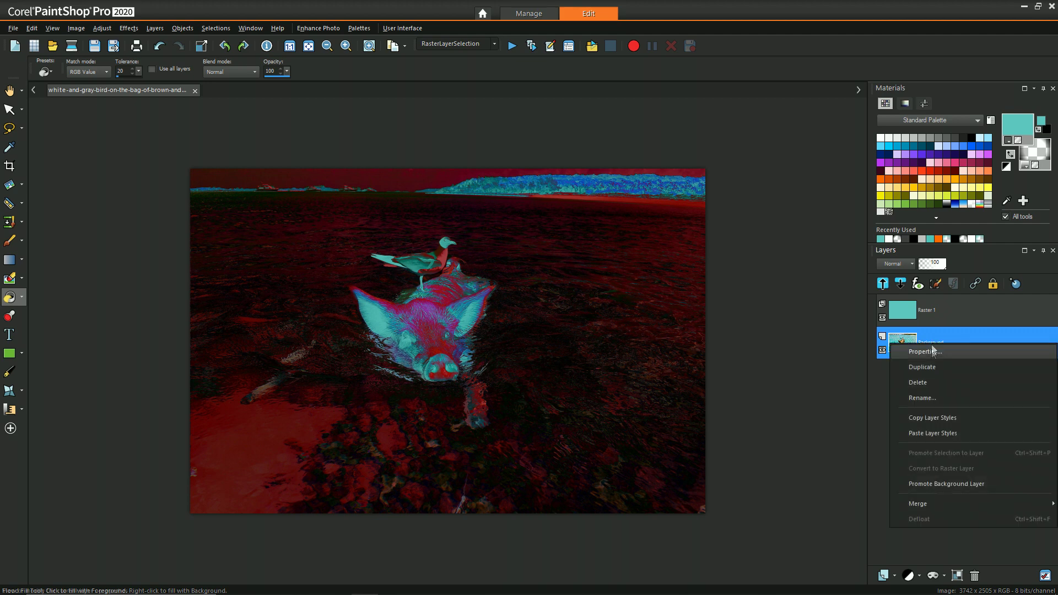
{"action": "left_click", "coordinate": [931, 372]}
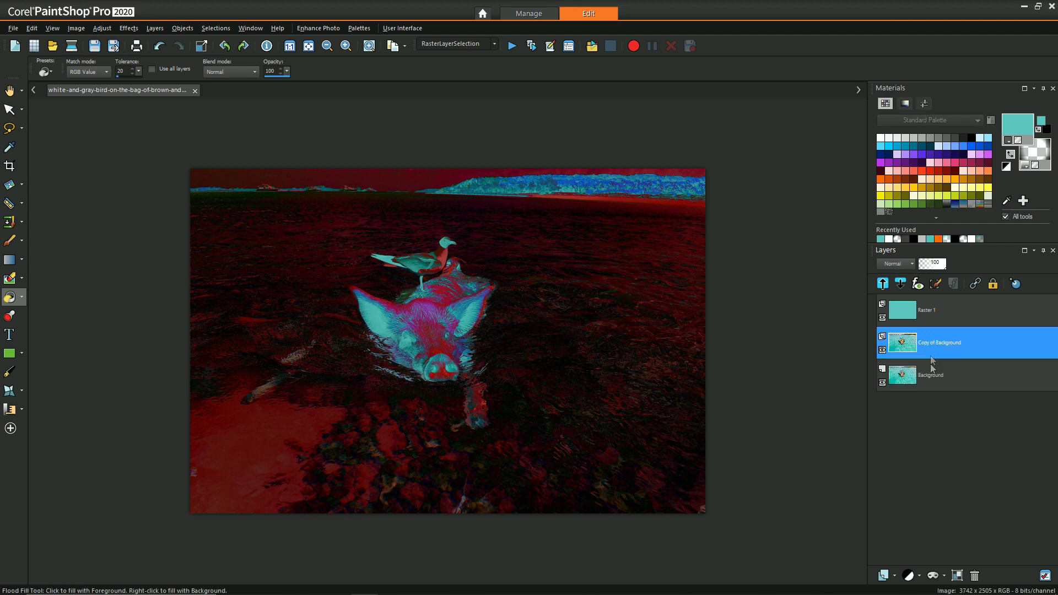
{"action": "left_click", "coordinate": [944, 575]}
{"action": "left_click", "coordinate": [947, 556]}
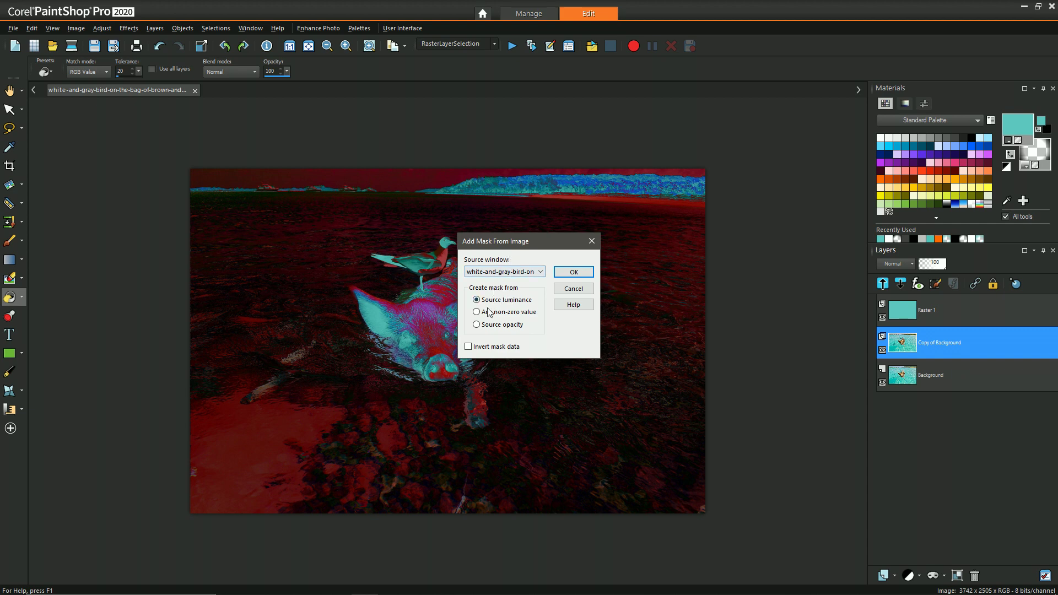
{"action": "left_click", "coordinate": [573, 273]}
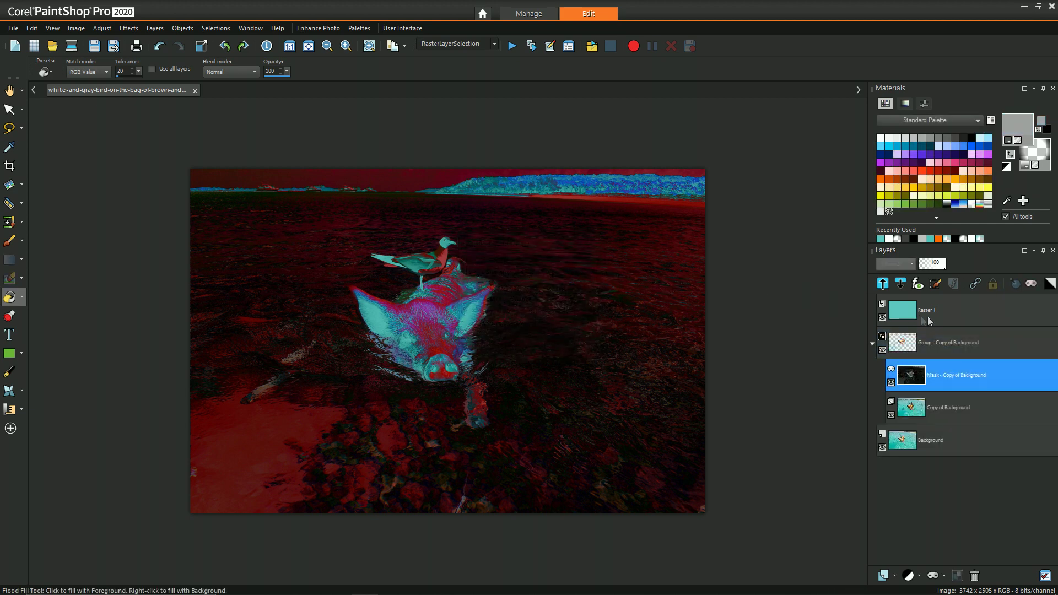
Hide the teal Raster 1 and original Background layers.
{"action": "left_click", "coordinate": [882, 317]}
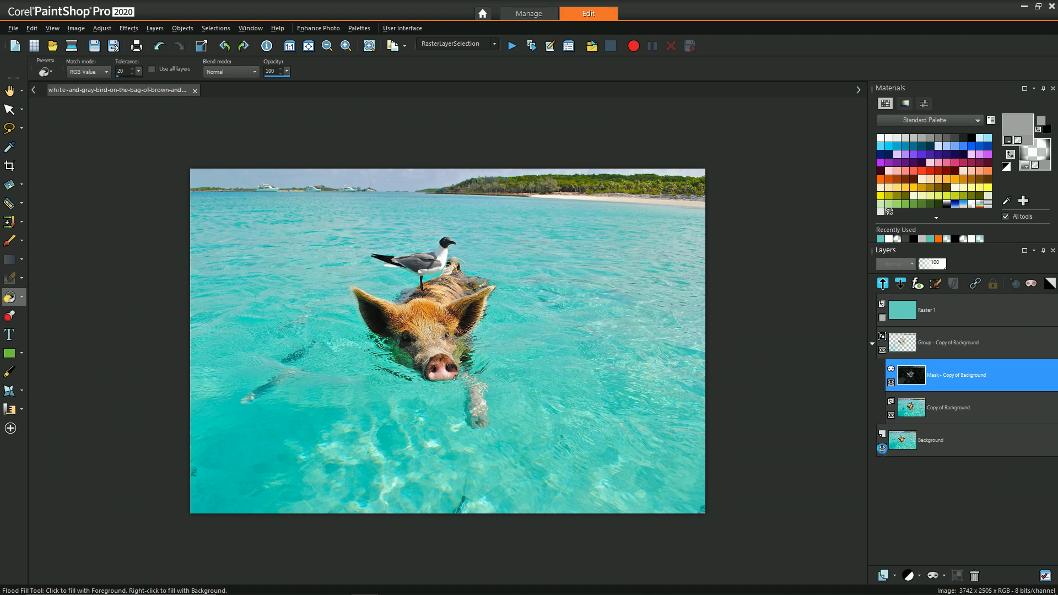
{"action": "left_click", "coordinate": [881, 446]}
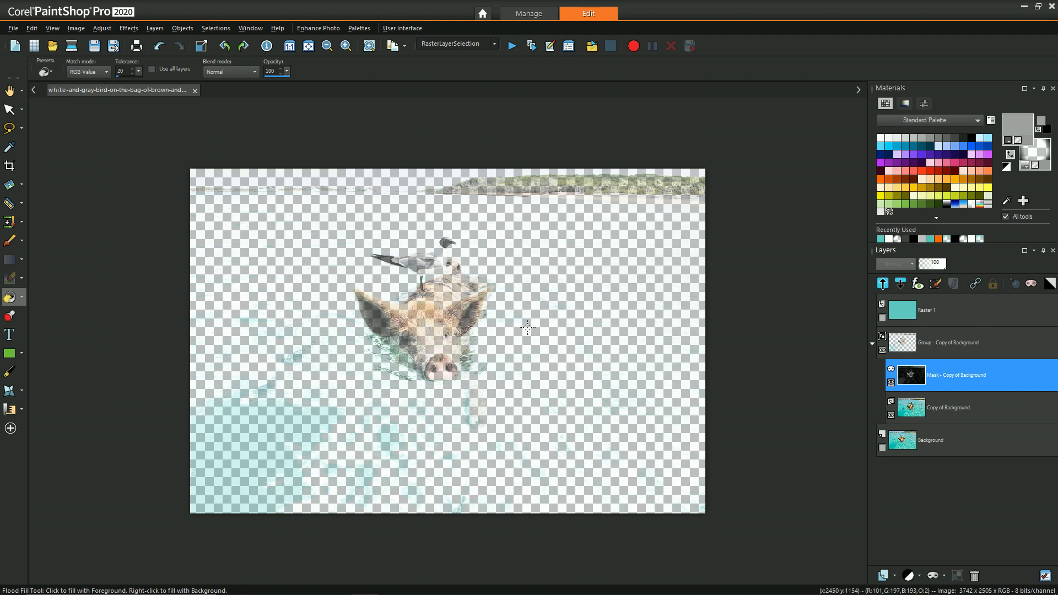
{"action": "mouse_move", "coordinate": [955, 380]}
Apply Levels to the mask with input values 42, 92 and 132.
{"action": "left_click", "coordinate": [102, 27]}
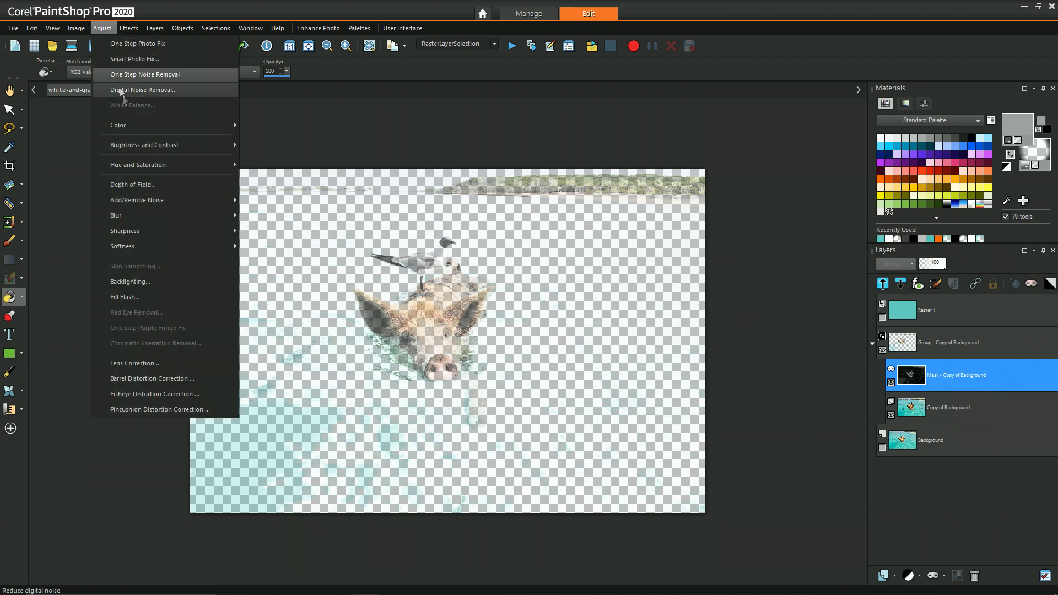
{"action": "mouse_move", "coordinate": [200, 144]}
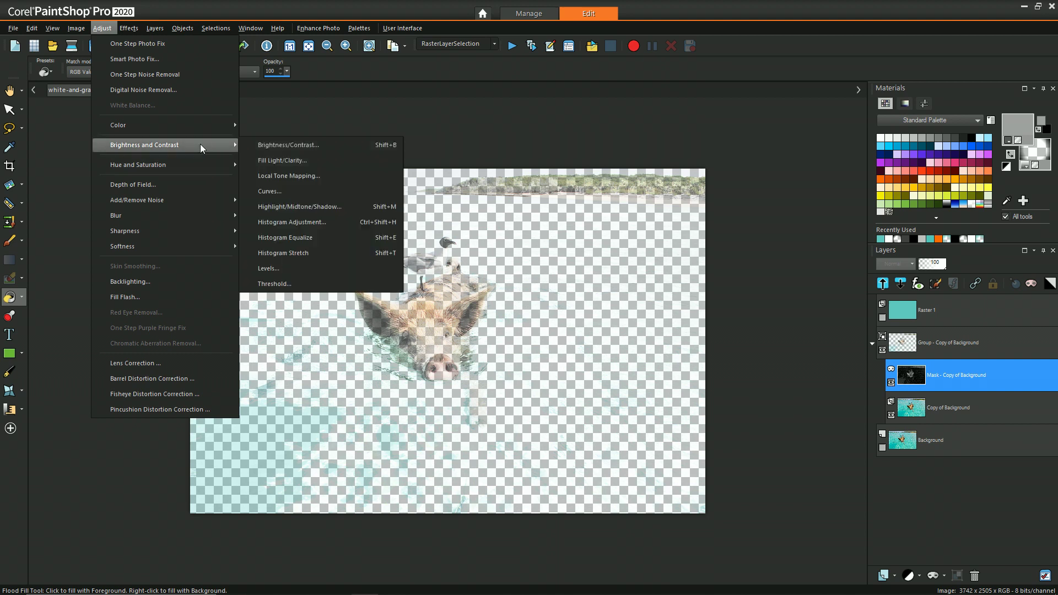
{"action": "left_click", "coordinate": [271, 269]}
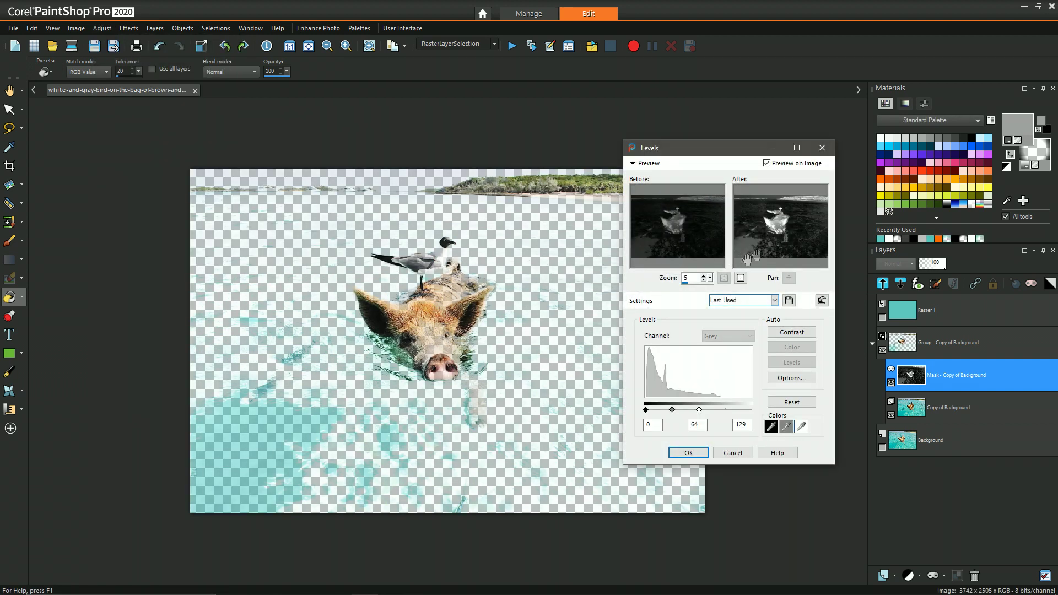
{"action": "left_click", "coordinate": [822, 300]}
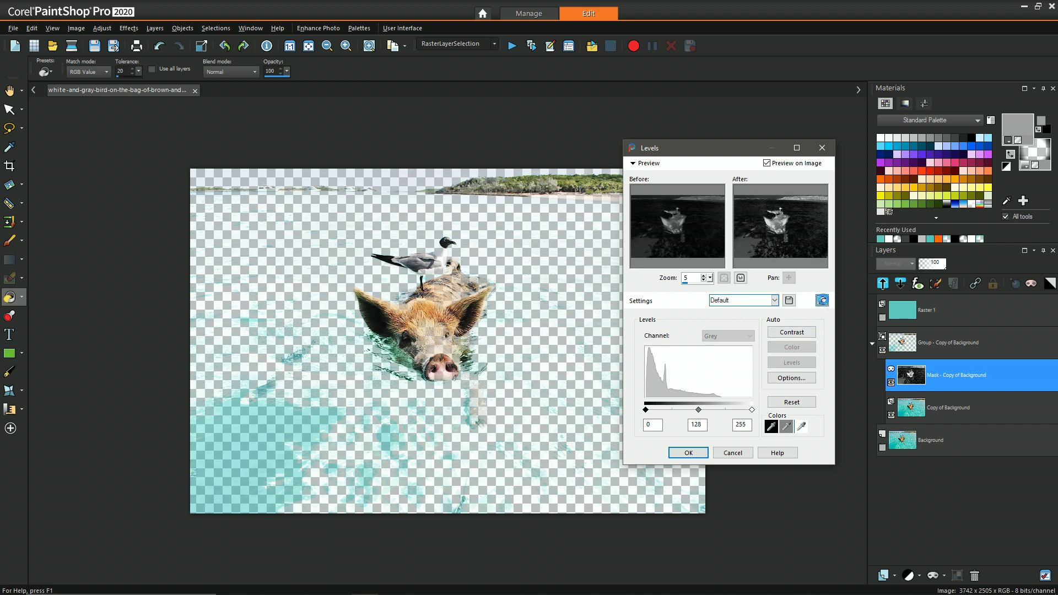
{"action": "left_click_drag", "start_coordinate": [645, 409], "coordinate": [664, 410]}
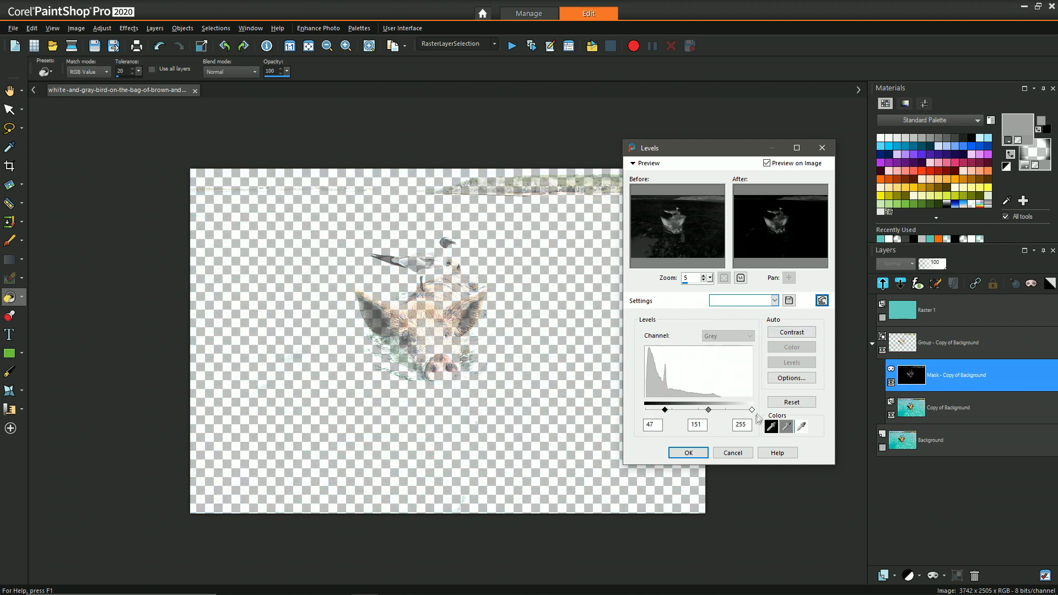
{"action": "left_click_drag", "start_coordinate": [752, 410], "coordinate": [700, 410]}
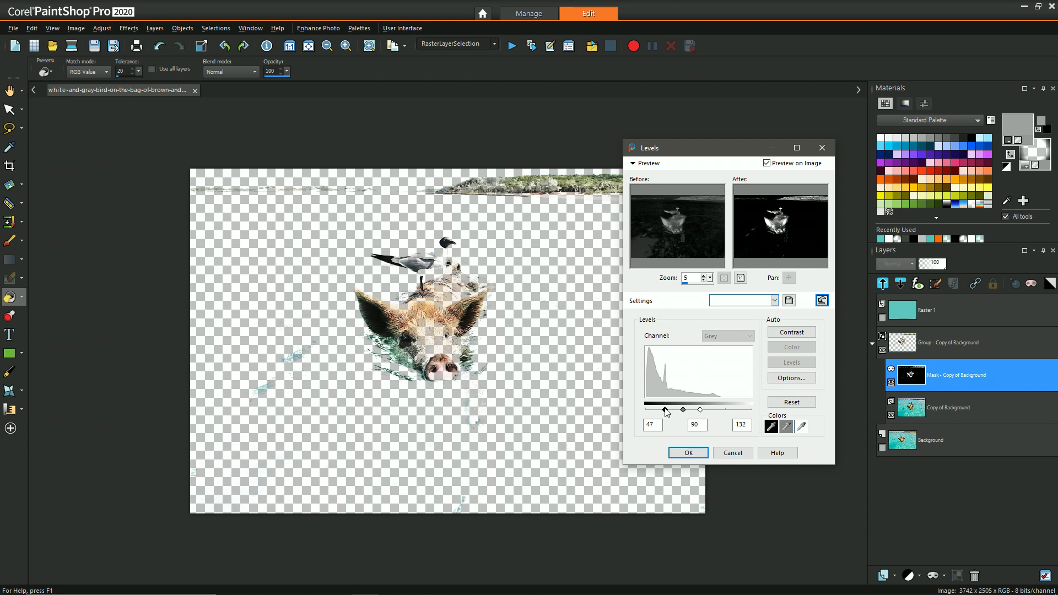
{"action": "left_click_drag", "start_coordinate": [664, 410], "coordinate": [687, 410]}
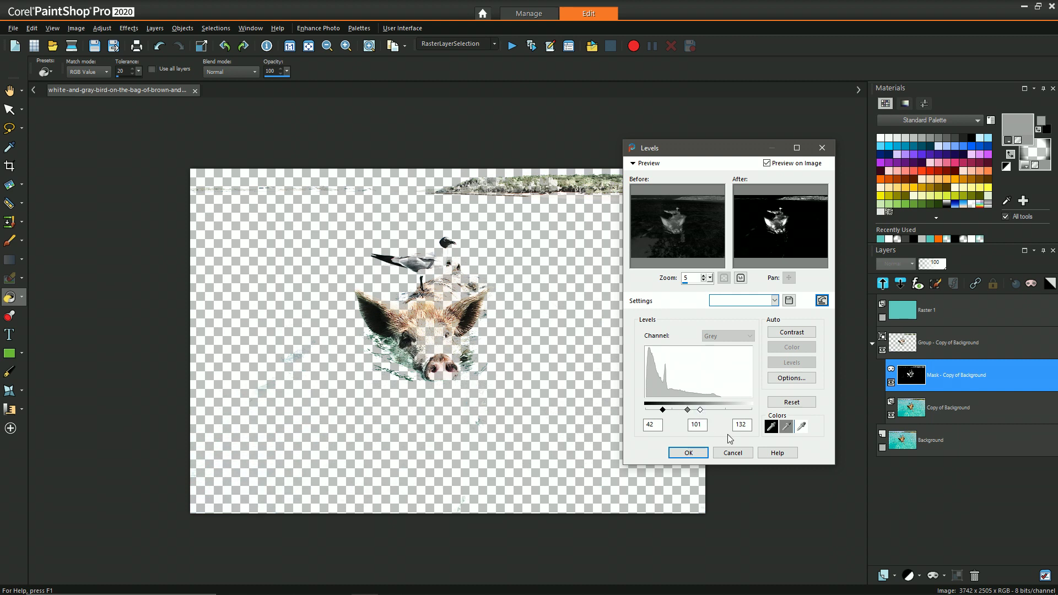
{"action": "left_click_drag", "start_coordinate": [687, 411], "coordinate": [683, 410]}
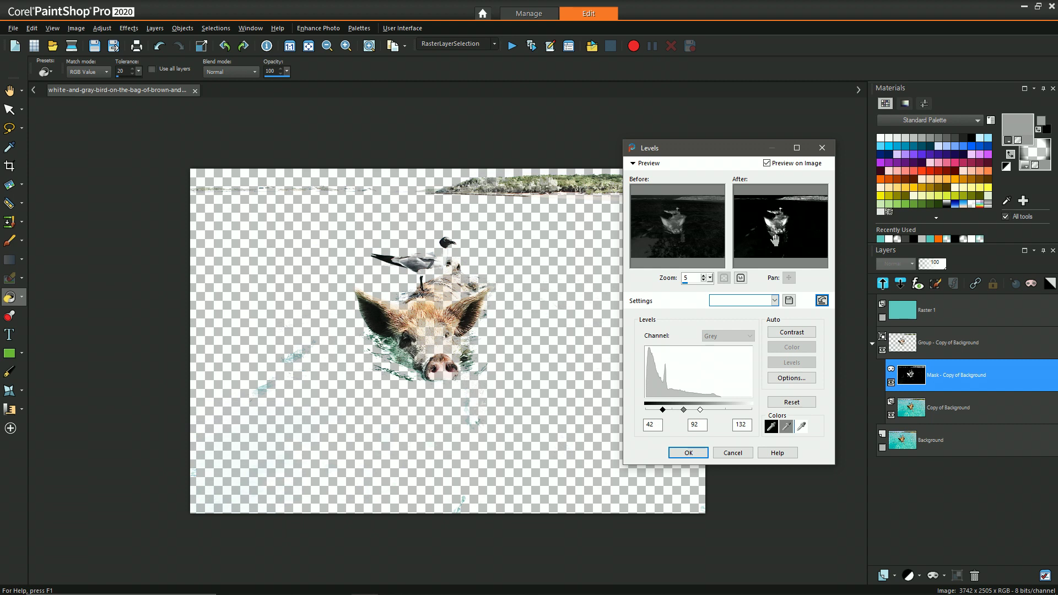
{"action": "left_click", "coordinate": [688, 453]}
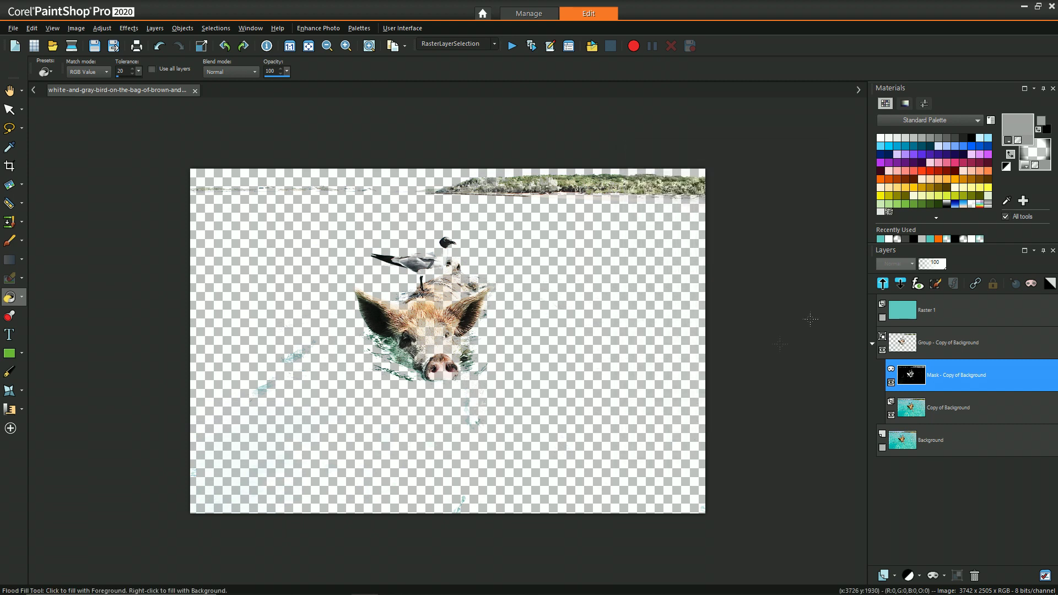
Show Background, desaturate it with Saturation -100, and collapse the pig group.
{"action": "left_click", "coordinate": [882, 448]}
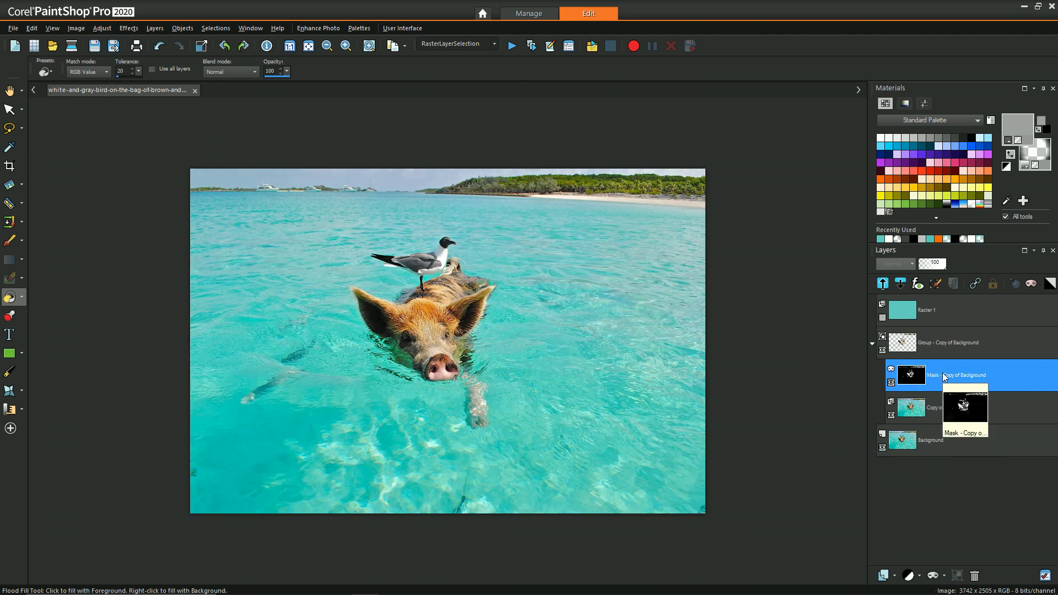
{"action": "left_click", "coordinate": [939, 438]}
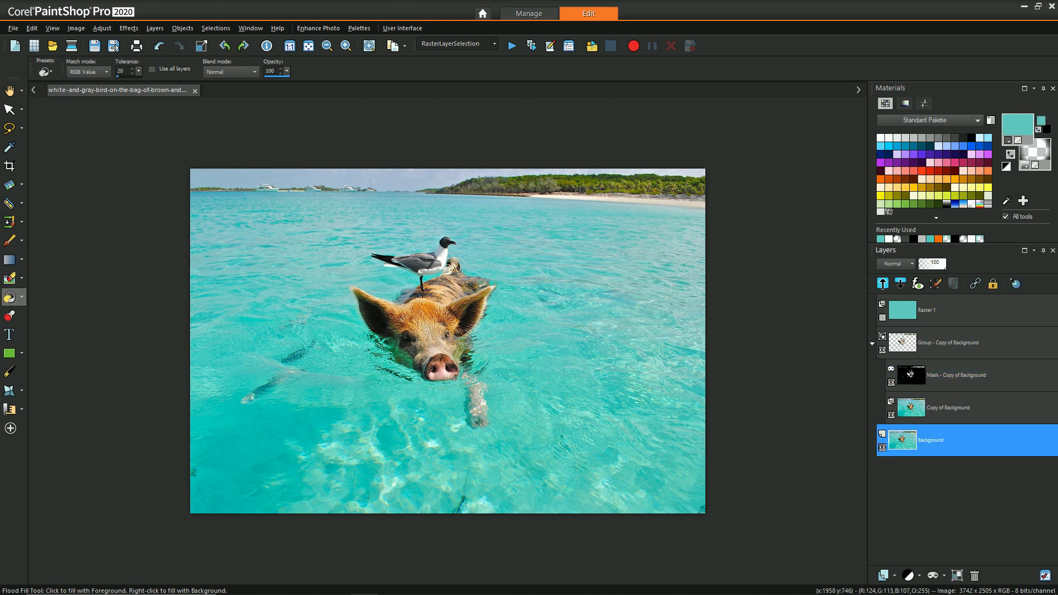
{"action": "left_click", "coordinate": [102, 28]}
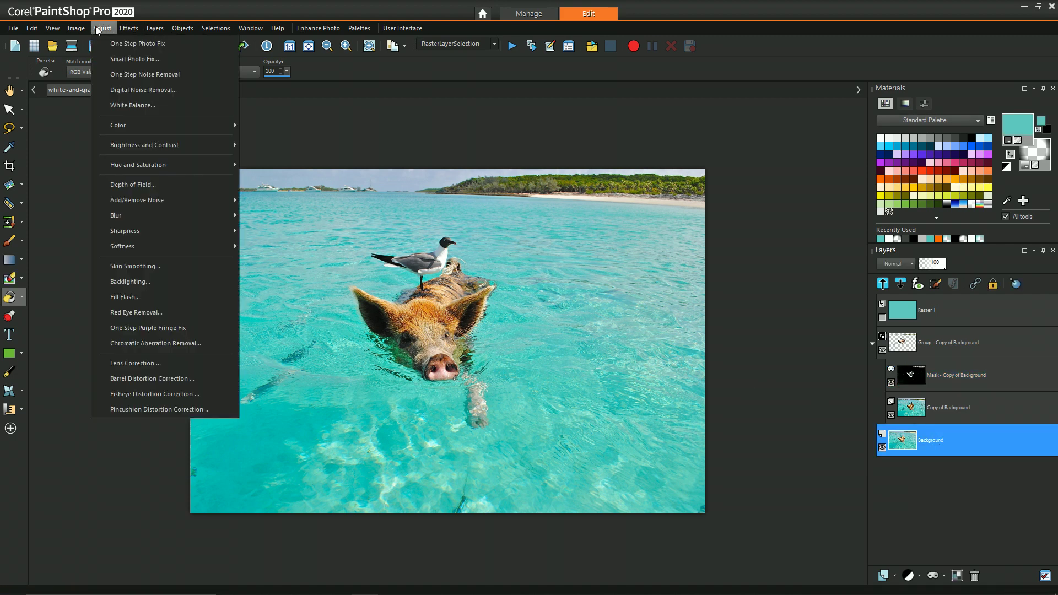
{"action": "mouse_move", "coordinate": [157, 173]}
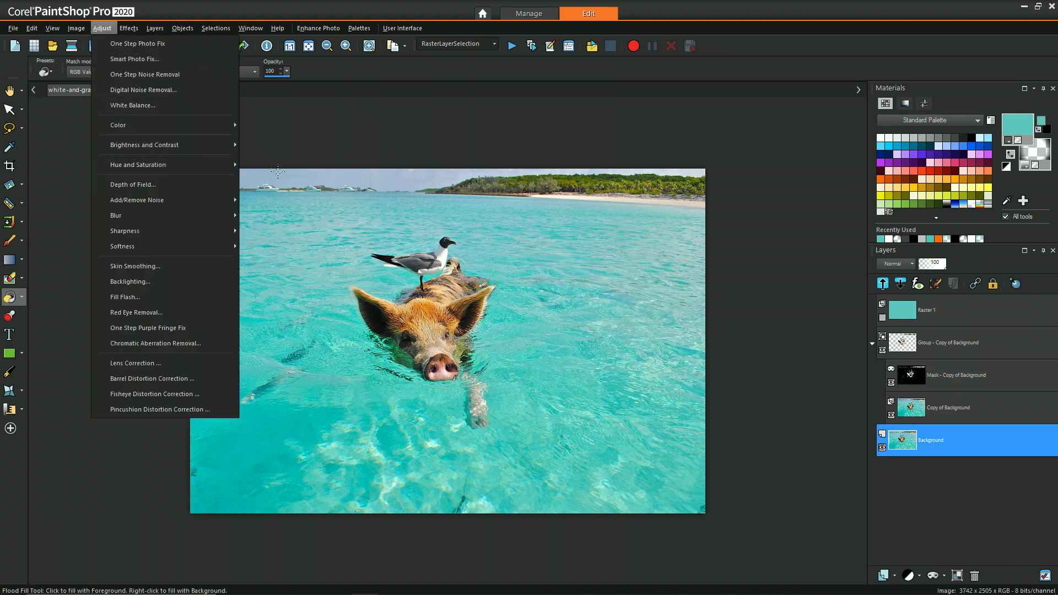
{"action": "left_click", "coordinate": [285, 180]}
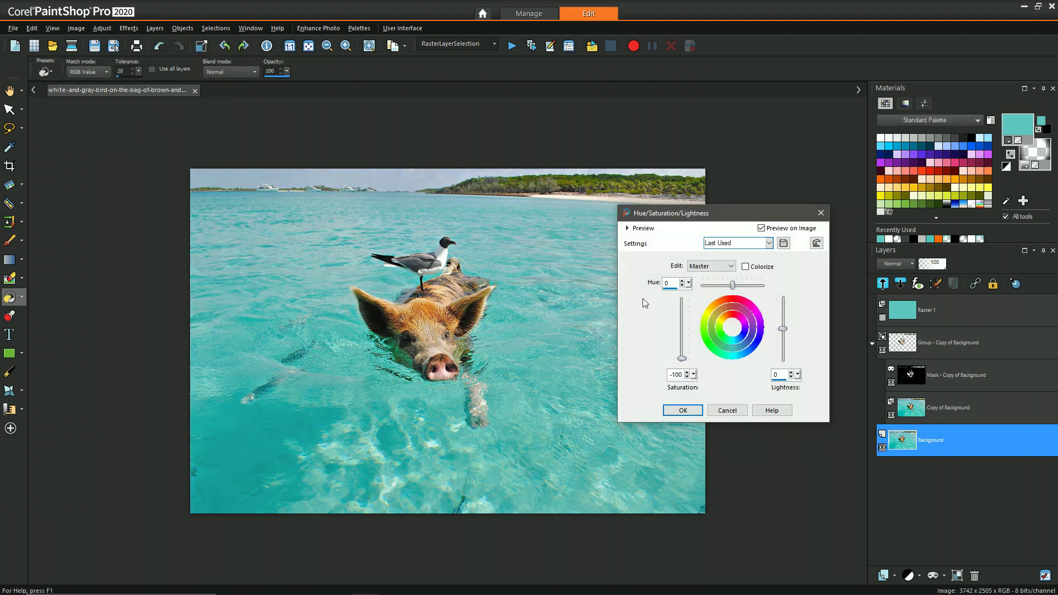
{"action": "left_click_drag", "start_coordinate": [681, 328], "coordinate": [675, 362]}
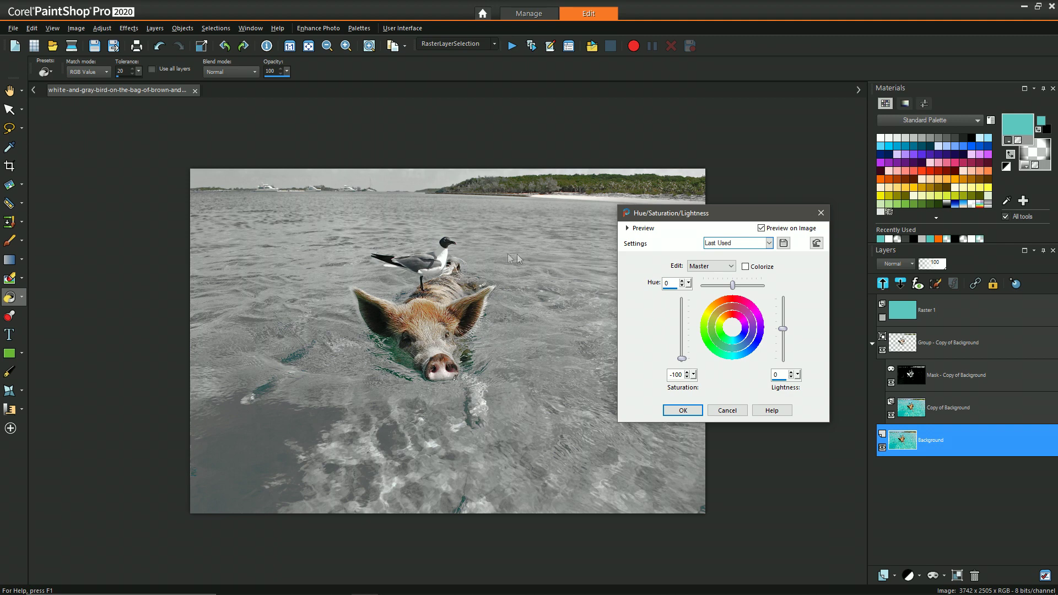
{"action": "left_click", "coordinate": [683, 411]}
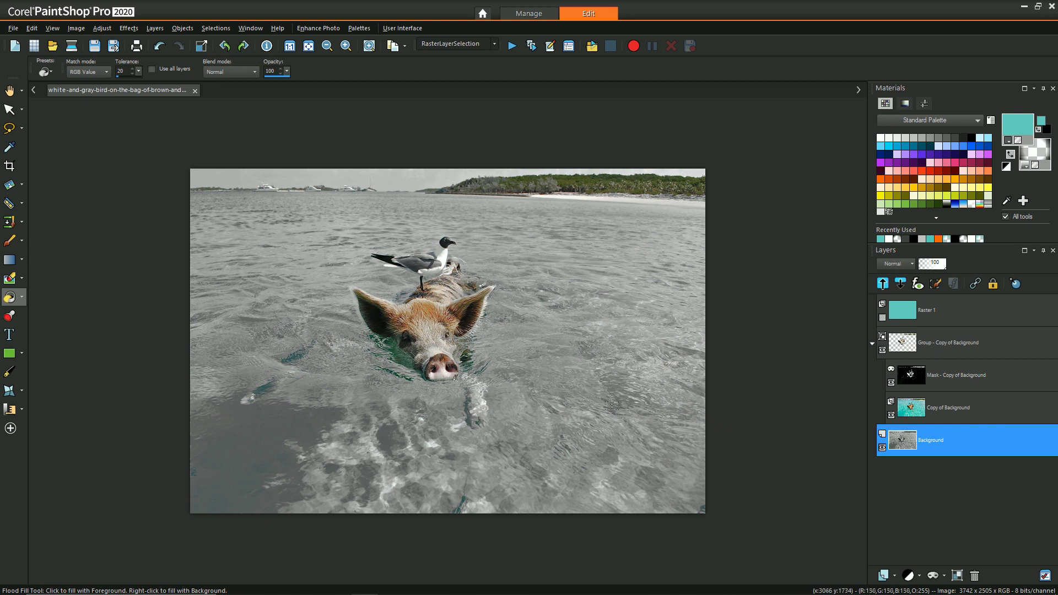
{"action": "left_click", "coordinate": [873, 343]}
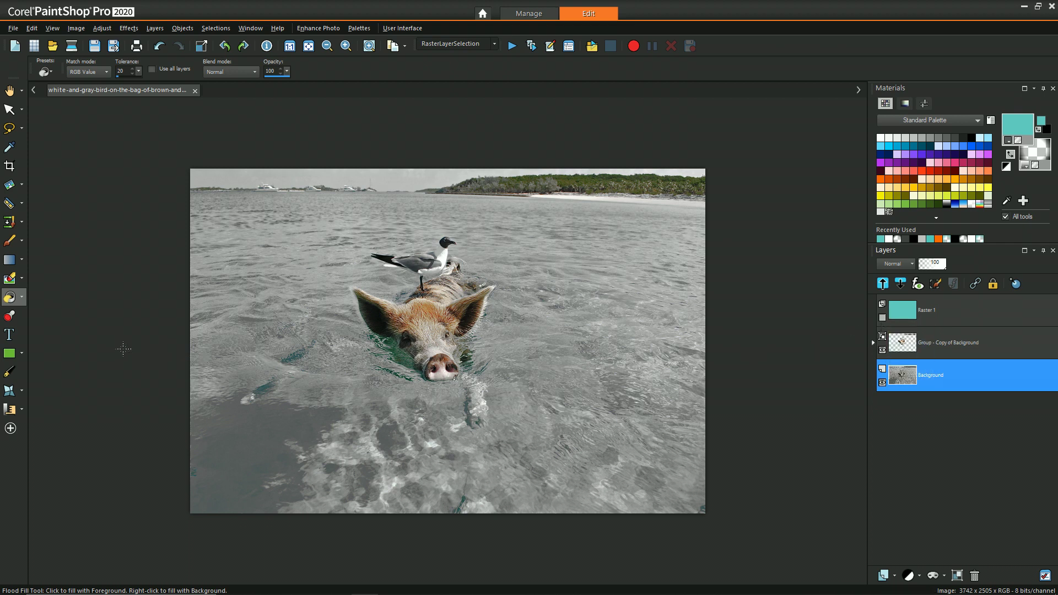
{"action": "left_click", "coordinate": [9, 297]}
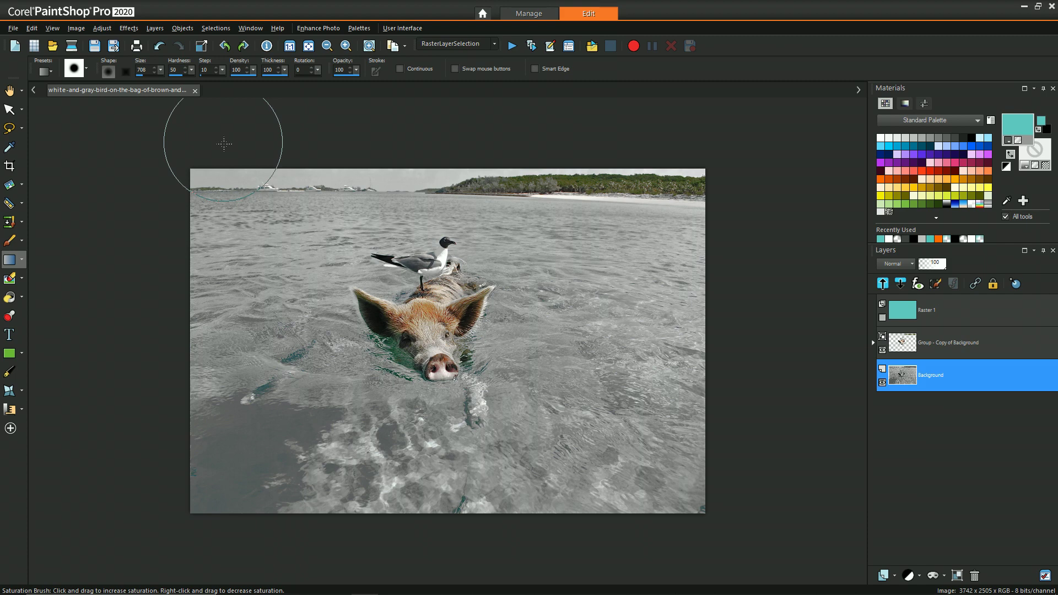
Delete the teal Raster 1 layer.
{"action": "left_click", "coordinate": [907, 334]}
{"action": "right_click", "coordinate": [903, 313]}
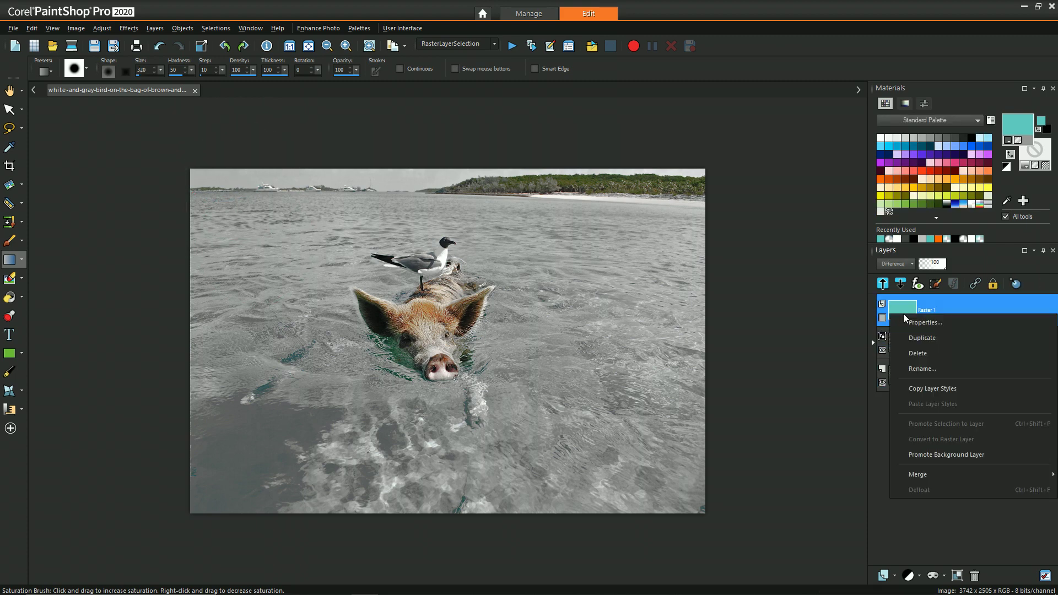
{"action": "left_click", "coordinate": [917, 349]}
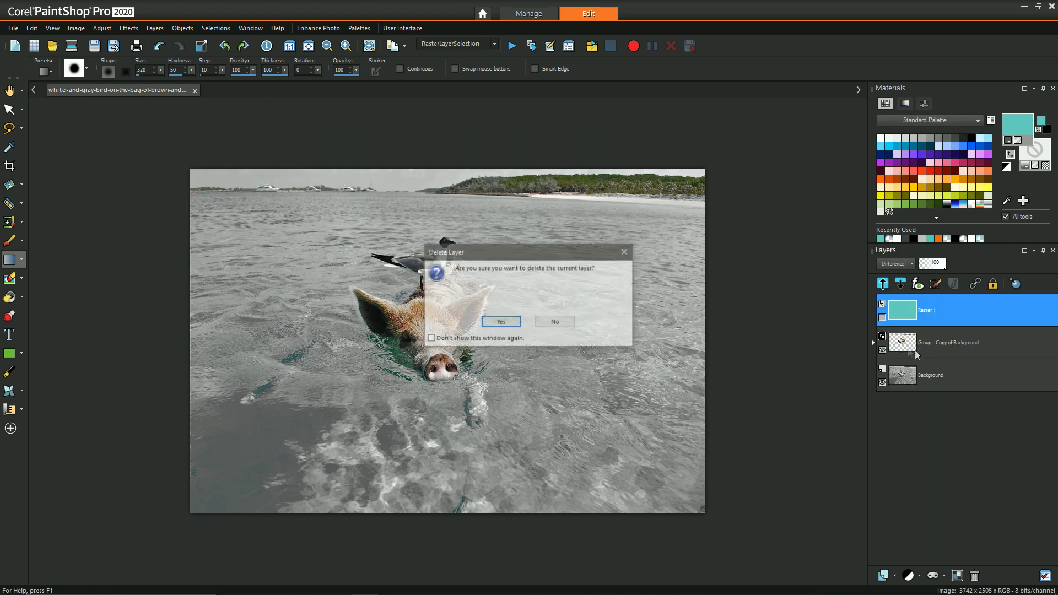
{"action": "left_click", "coordinate": [501, 322]}
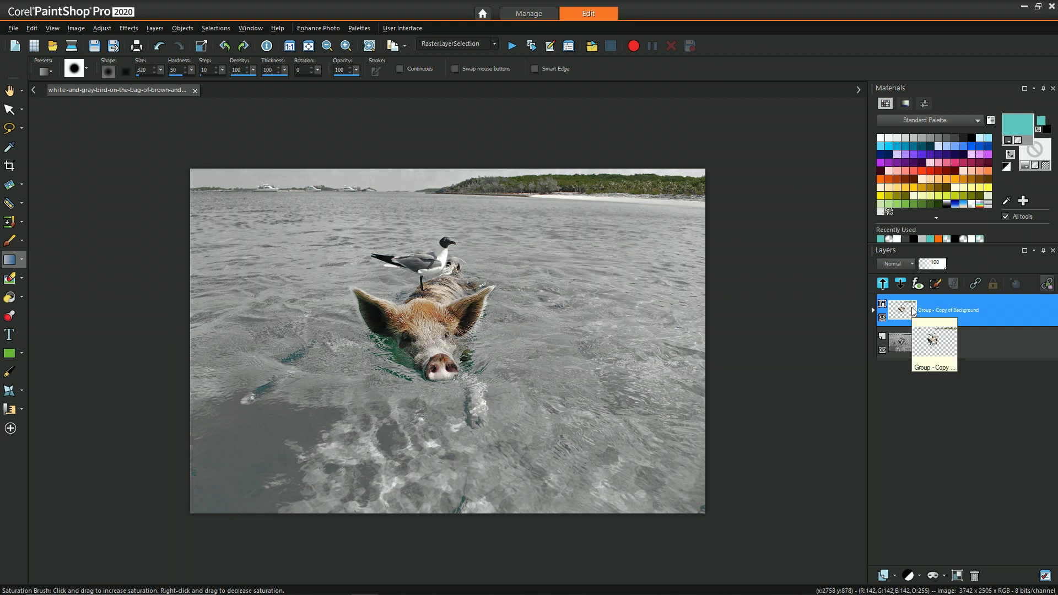
Merge the pig group down into the Background layer.
{"action": "right_click", "coordinate": [912, 307]}
{"action": "mouse_move", "coordinate": [935, 384]}
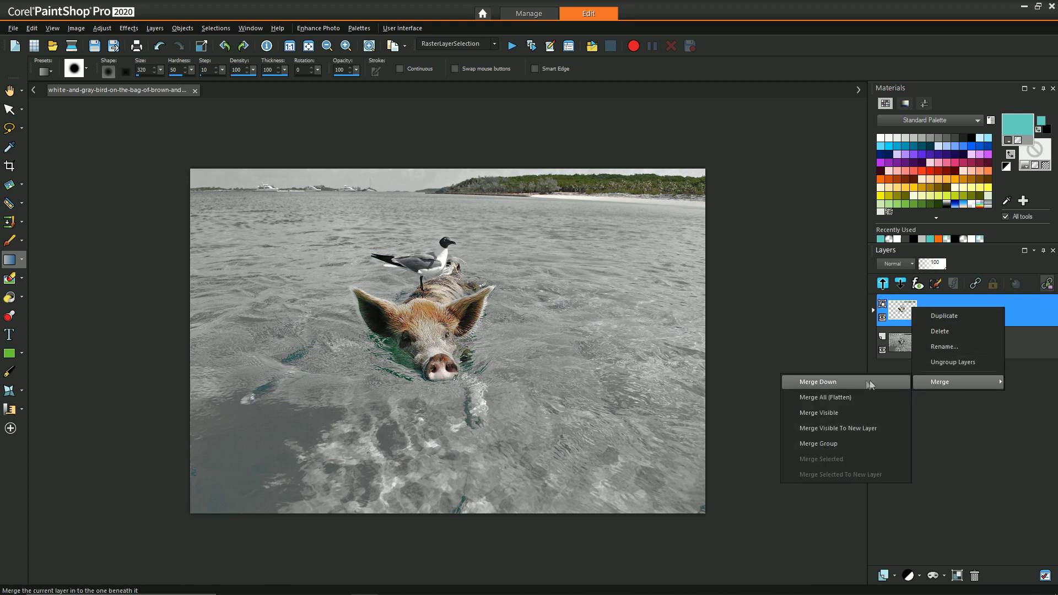
{"action": "left_click", "coordinate": [818, 382]}
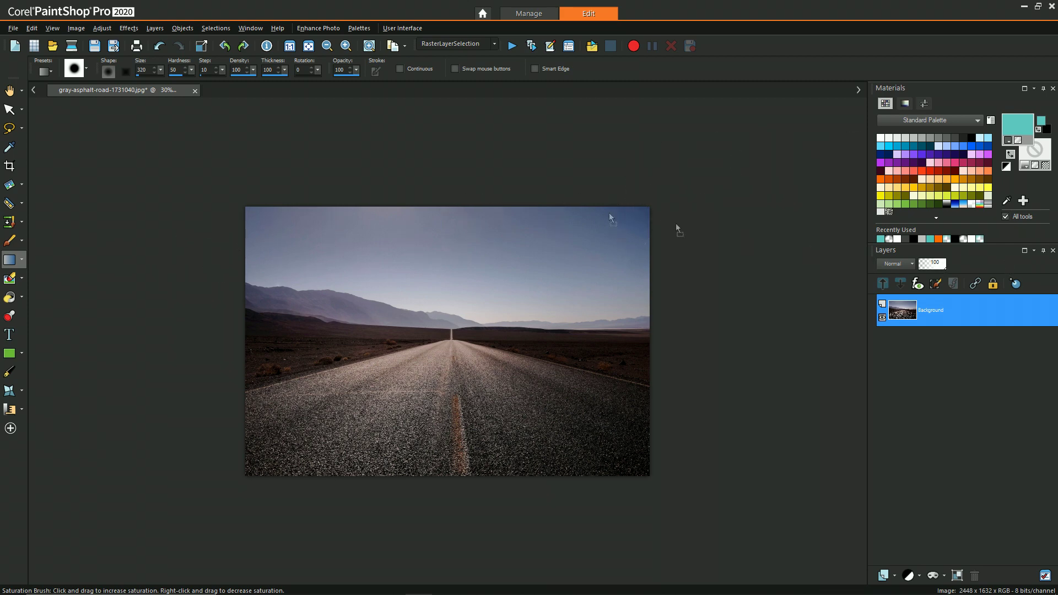
Open desaturated.png and switch between its tab and the road photo tab.
{"action": "left_click_drag", "start_coordinate": [482, 187], "coordinate": [487, 183]}
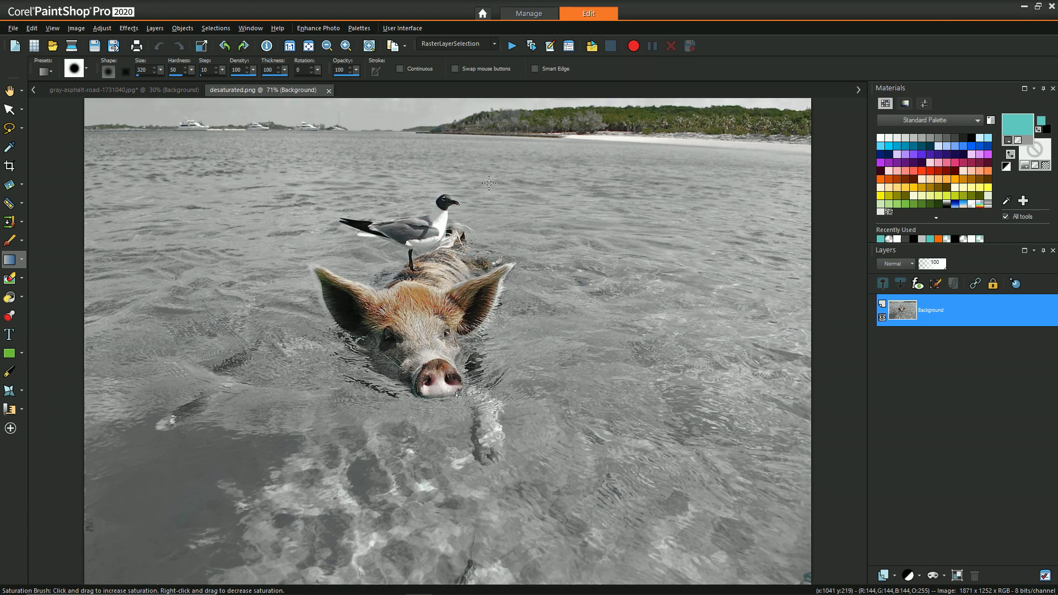
{"action": "scroll", "coordinate": [425, 263], "scroll_direction": "down", "scroll_amount": 3}
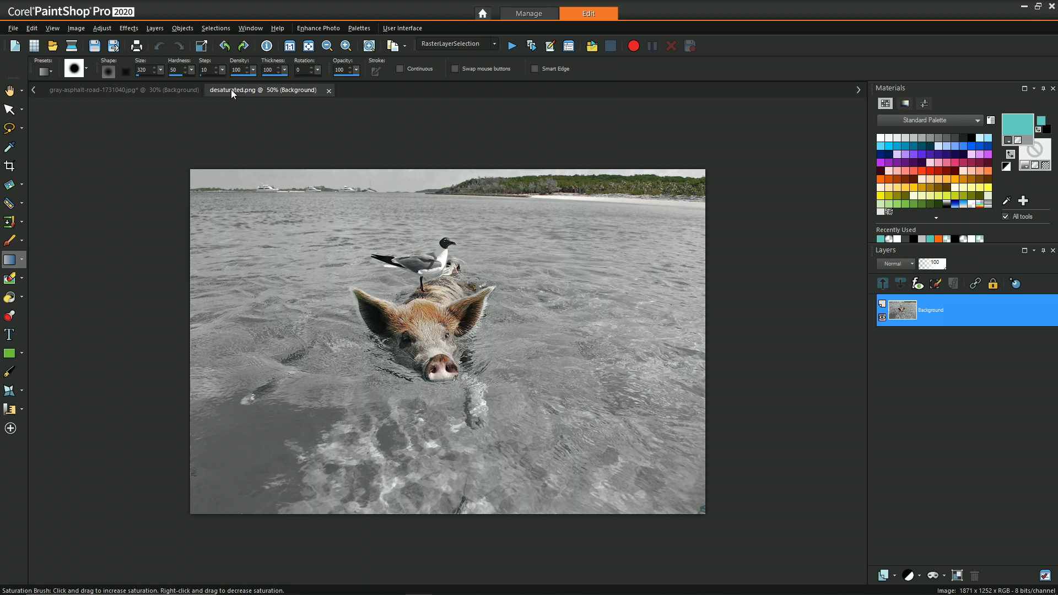
{"action": "left_click", "coordinate": [144, 89]}
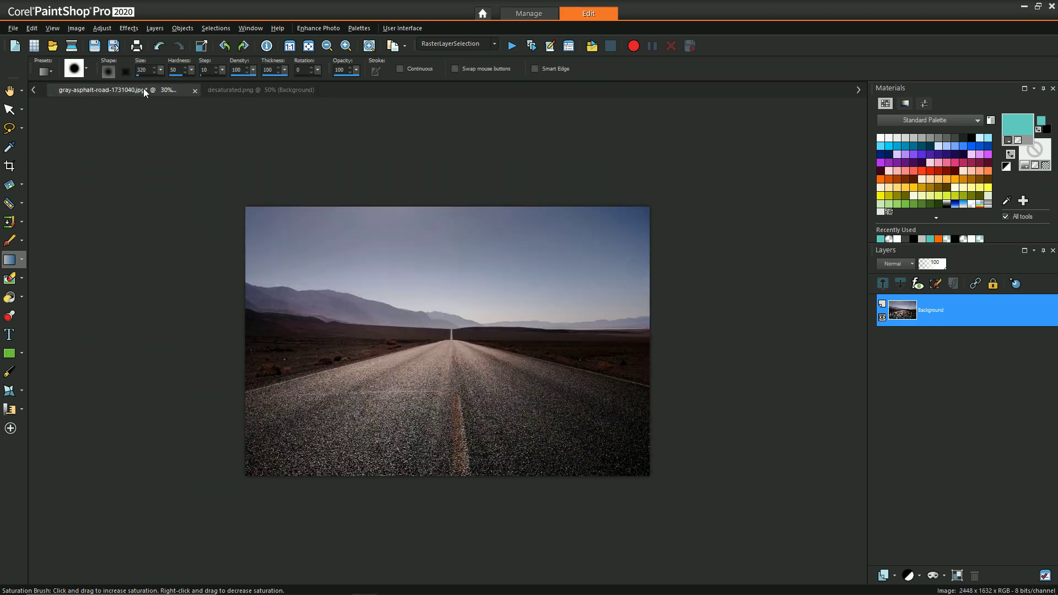
{"action": "left_click", "coordinate": [253, 90]}
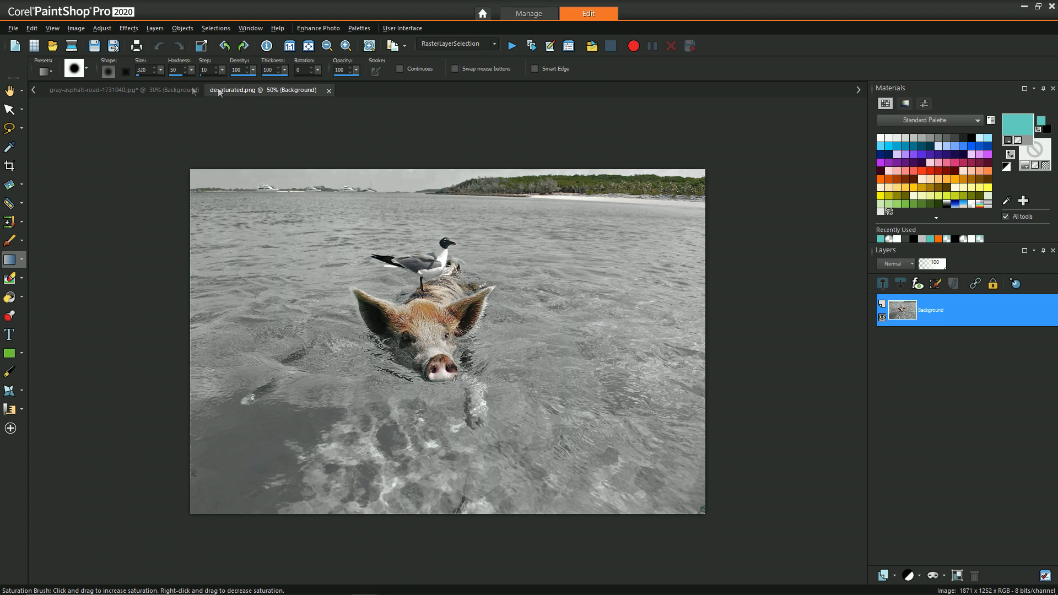
{"action": "left_click", "coordinate": [154, 91]}
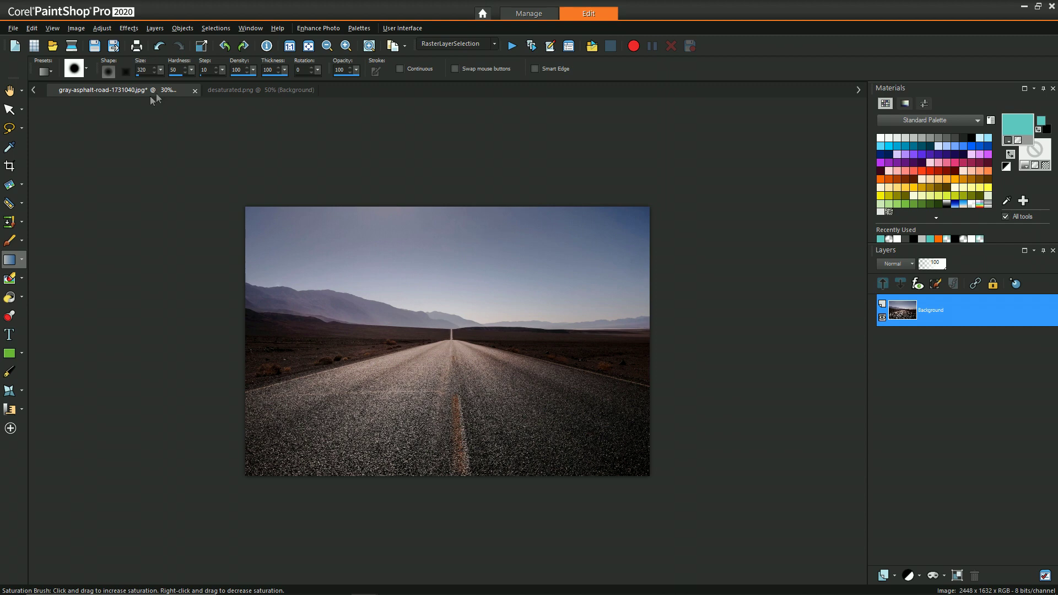
{"action": "left_click", "coordinate": [236, 91]}
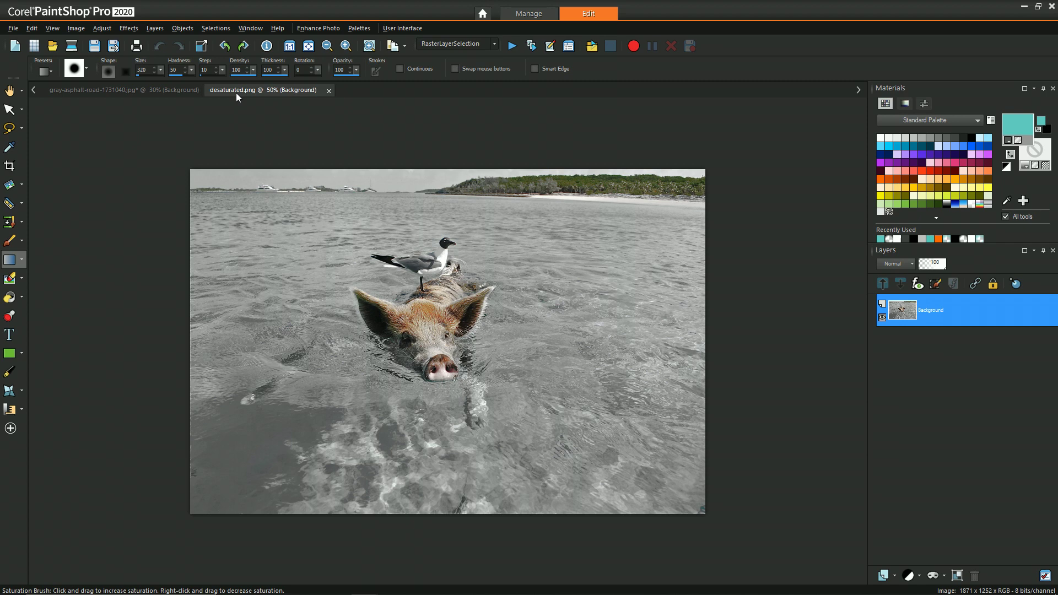
{"action": "left_click", "coordinate": [113, 88]}
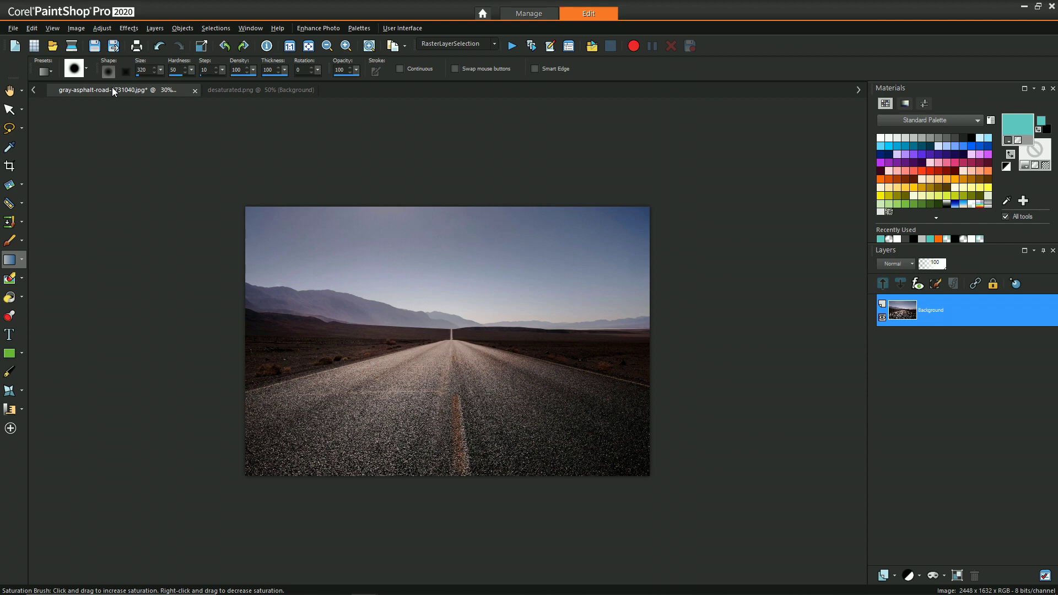
{"action": "left_click", "coordinate": [259, 90]}
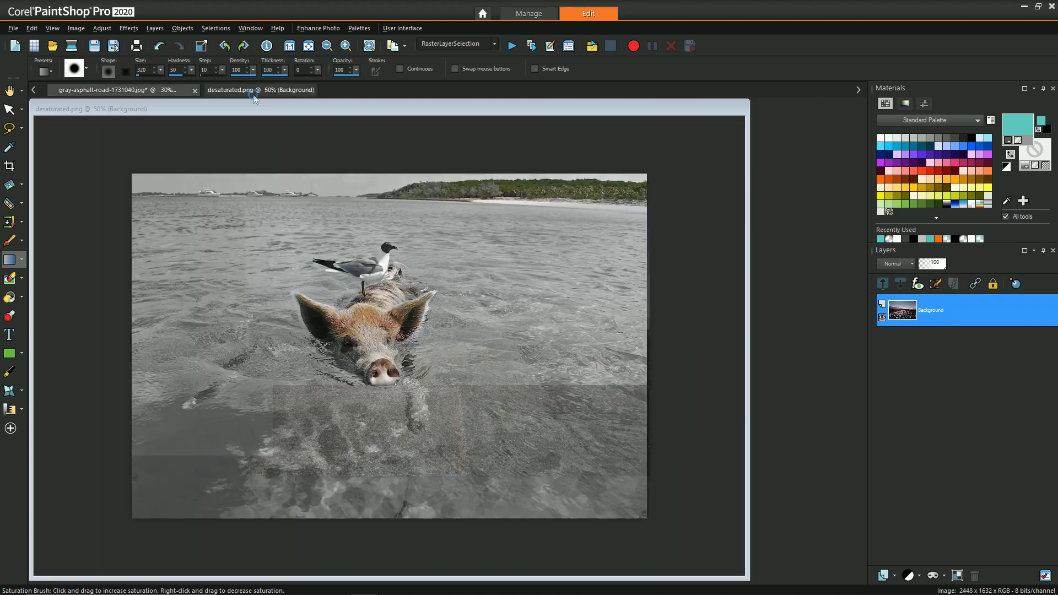
Copy the pig photo and paste it as a new layer over the road photo.
{"action": "right_click", "coordinate": [379, 238]}
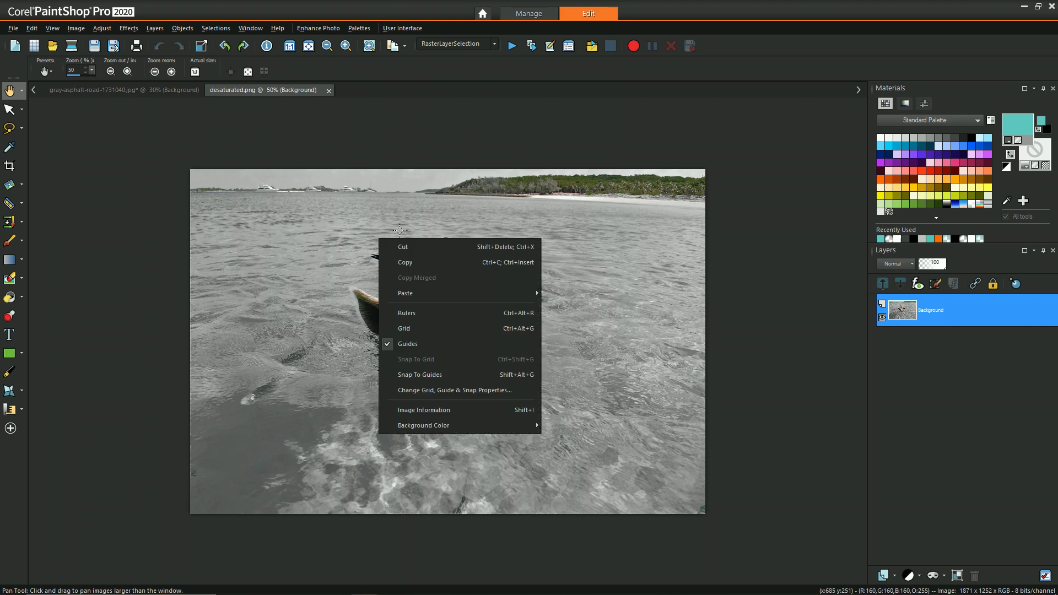
{"action": "mouse_move", "coordinate": [450, 293]}
{"action": "key", "text": "Escape"}
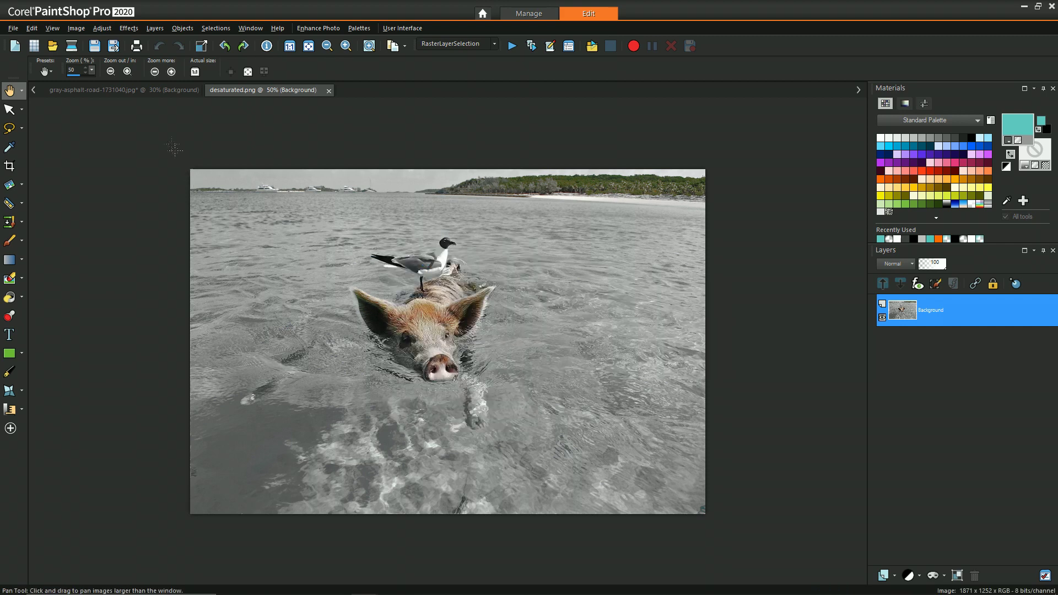
{"action": "left_click", "coordinate": [154, 94]}
{"action": "right_click", "coordinate": [358, 269]}
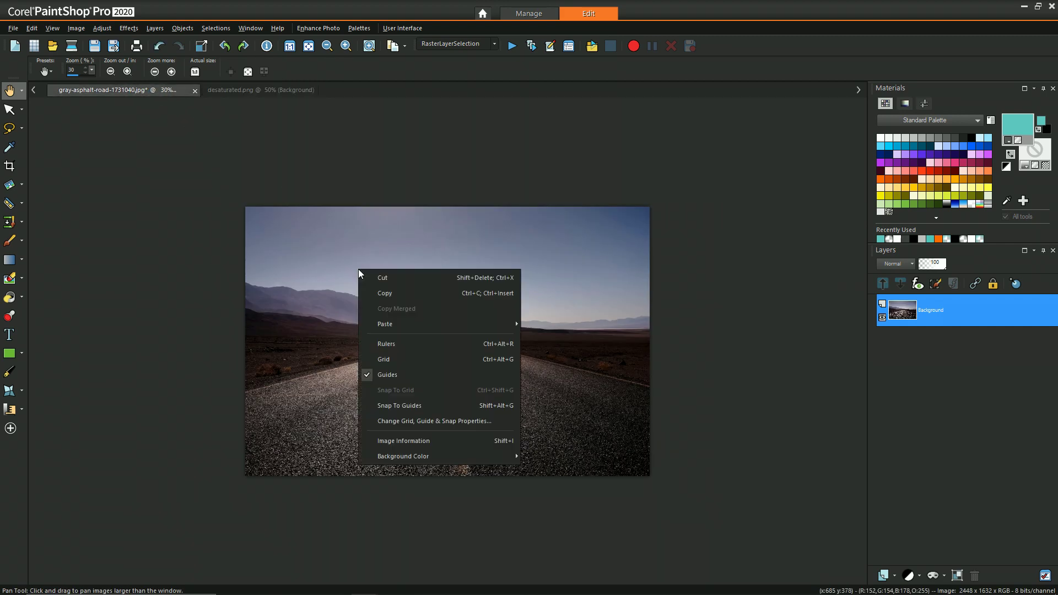
{"action": "mouse_move", "coordinate": [430, 324]}
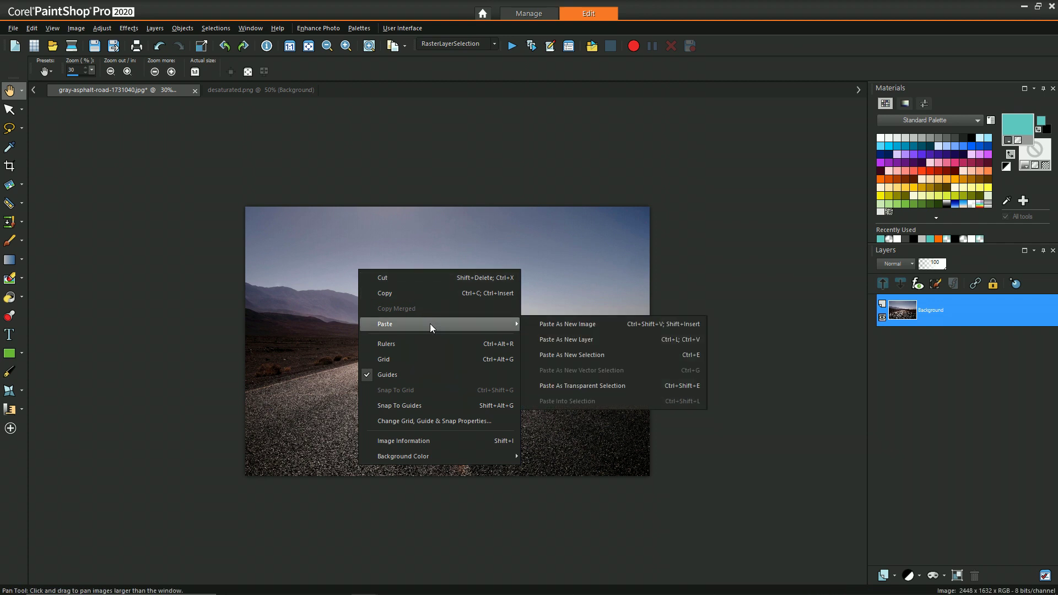
{"action": "left_click", "coordinate": [553, 339]}
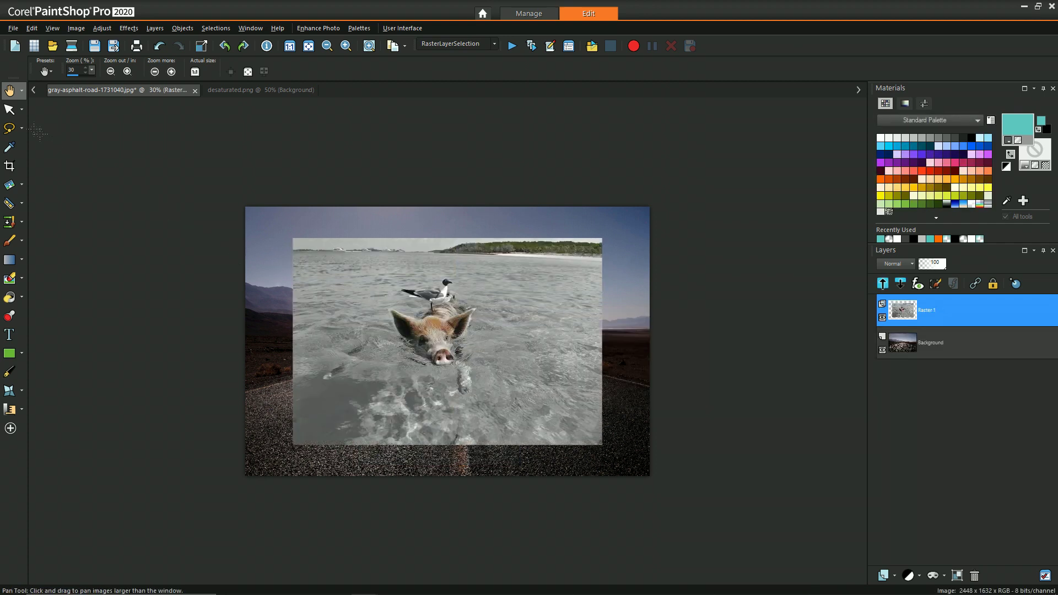
Position the water layer at X 376 using 65 opacity, then restore opacity to 100.
{"action": "left_click", "coordinate": [9, 109]}
{"action": "left_click_drag", "start_coordinate": [452, 325], "coordinate": [457, 401]}
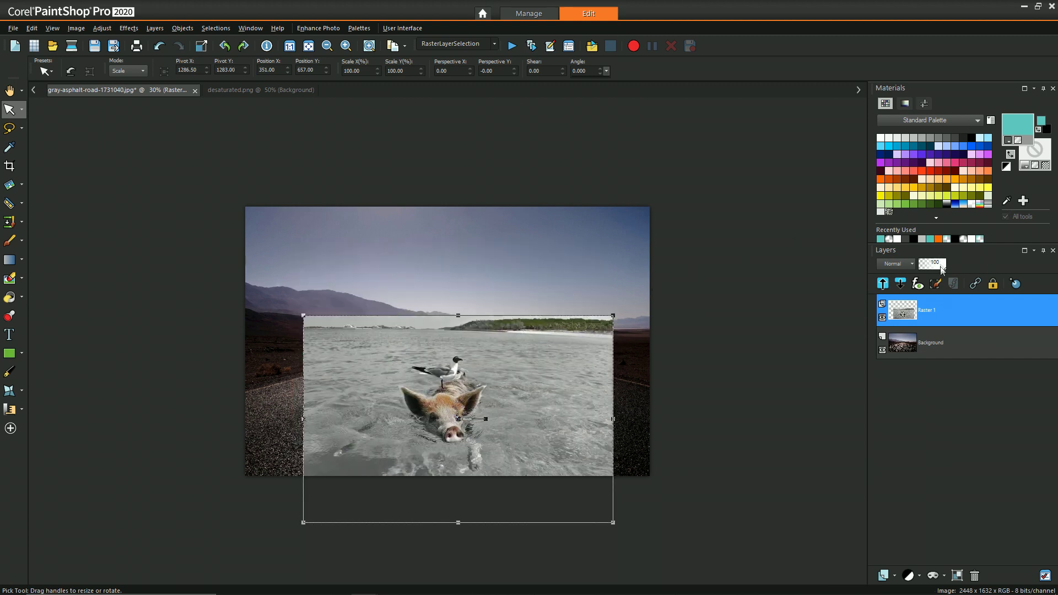
{"action": "left_click_drag", "start_coordinate": [944, 270], "coordinate": [936, 268]}
{"action": "scroll", "coordinate": [542, 451], "scroll_direction": "up", "scroll_amount": 1}
{"action": "left_click_drag", "start_coordinate": [519, 459], "coordinate": [532, 460]}
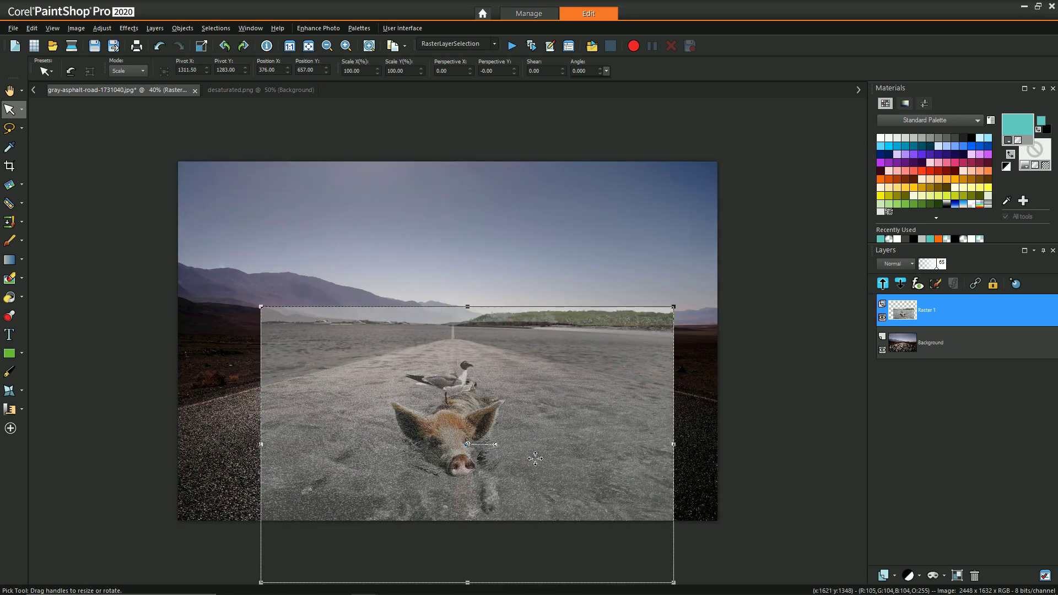
{"action": "left_click", "coordinate": [936, 265]}
{"action": "left_click_drag", "start_coordinate": [936, 265], "coordinate": [956, 267]}
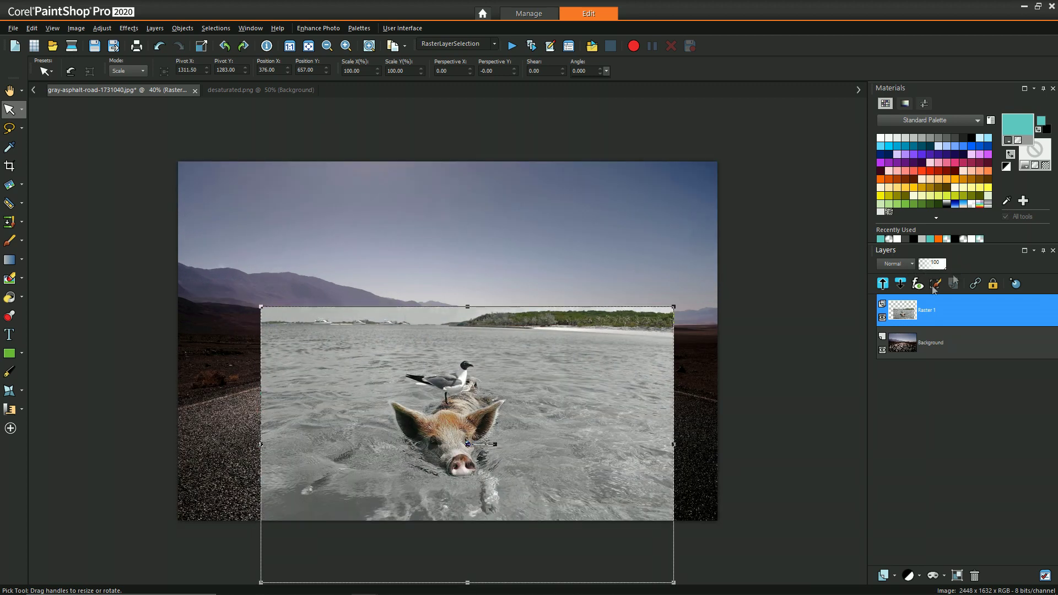
{"action": "scroll", "coordinate": [686, 339], "scroll_direction": "down", "scroll_amount": 1}
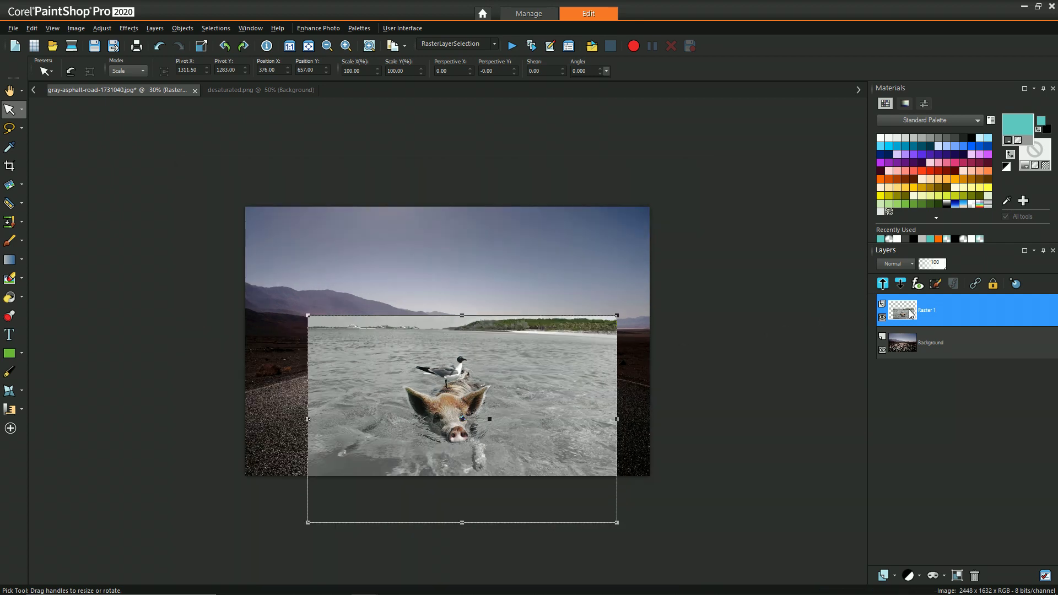
Add a Show All mask to the water layer.
{"action": "left_click", "coordinate": [943, 576]}
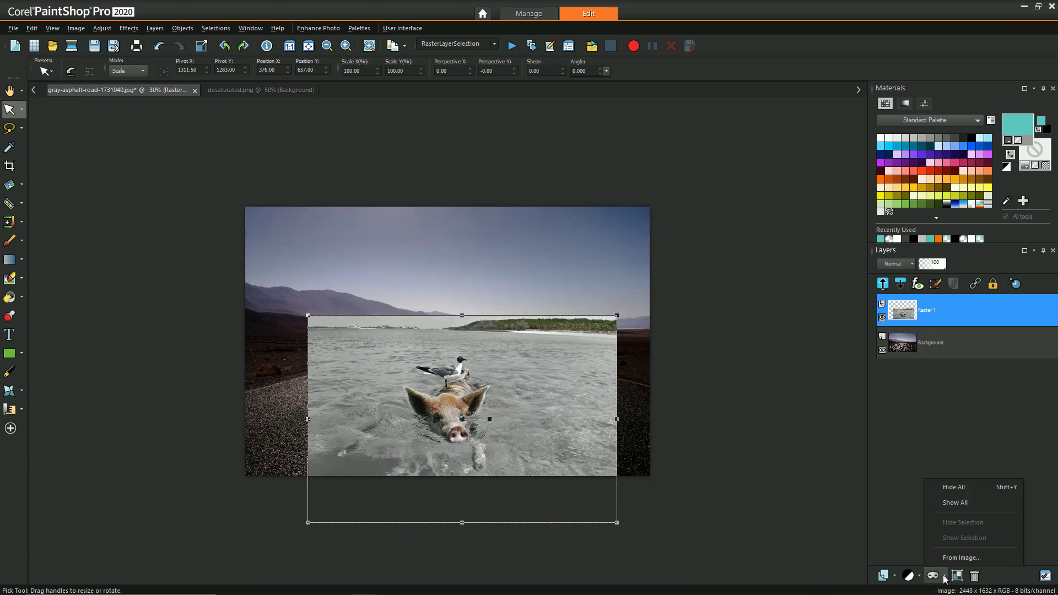
{"action": "left_click", "coordinate": [948, 503]}
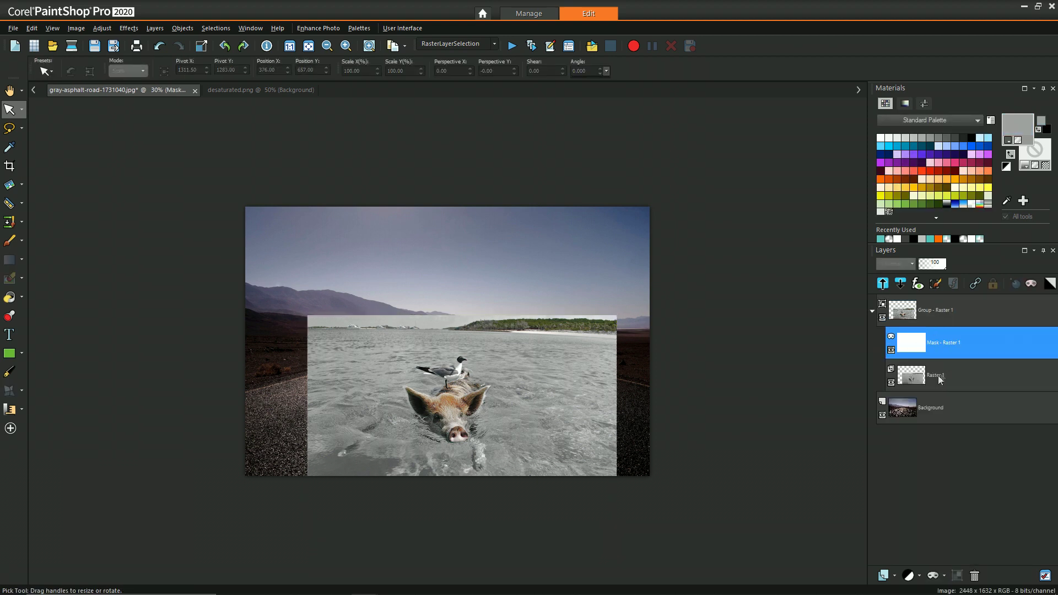
{"action": "mouse_move", "coordinate": [924, 380]}
{"action": "mouse_move", "coordinate": [954, 353]}
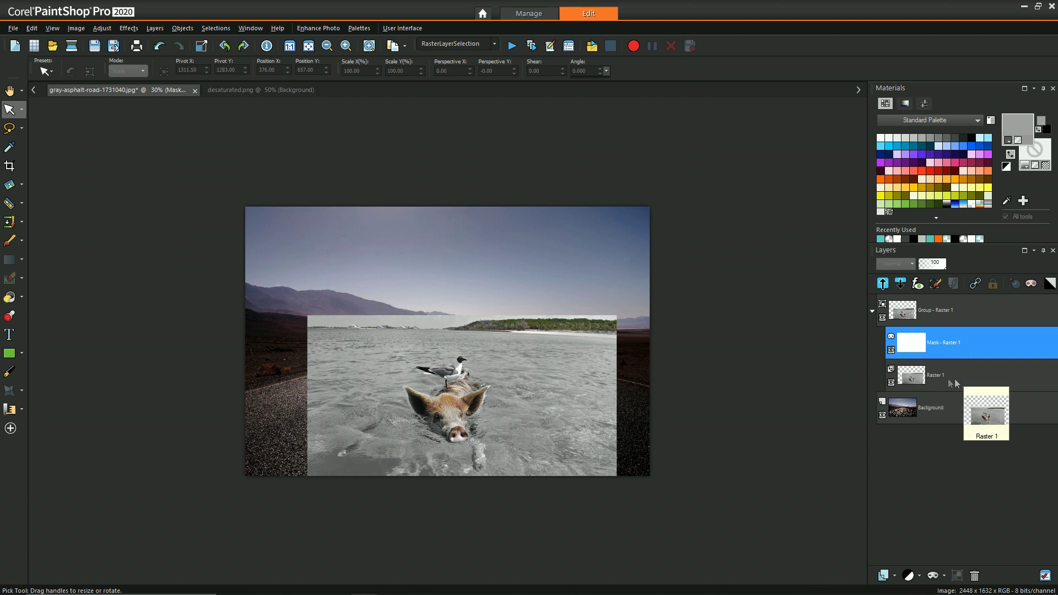
Select the Paint Brush with black foreground and white background colours.
{"action": "left_click", "coordinate": [9, 241]}
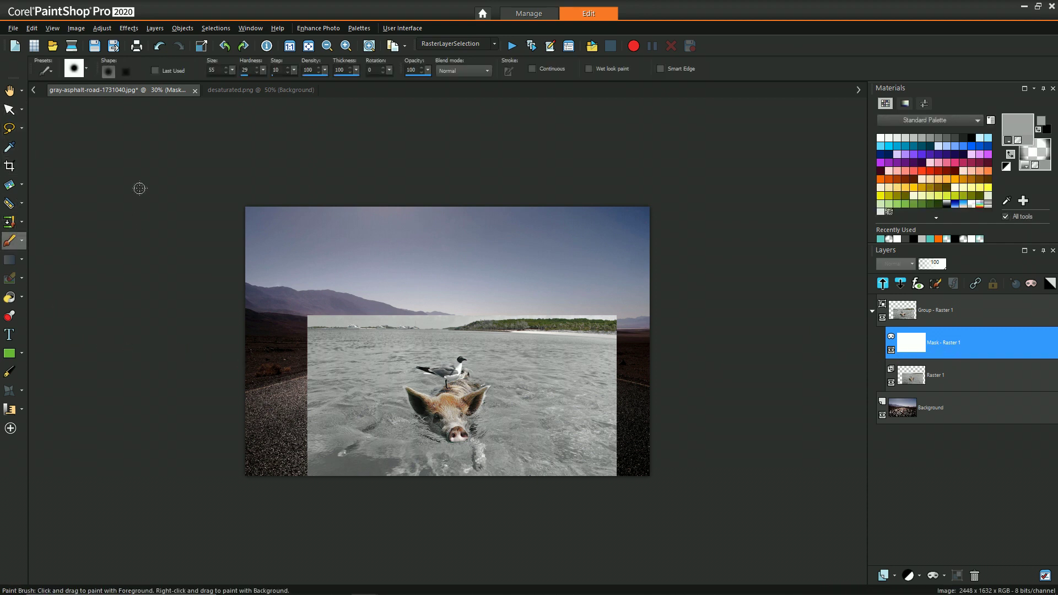
{"action": "right_click", "coordinate": [1017, 128]}
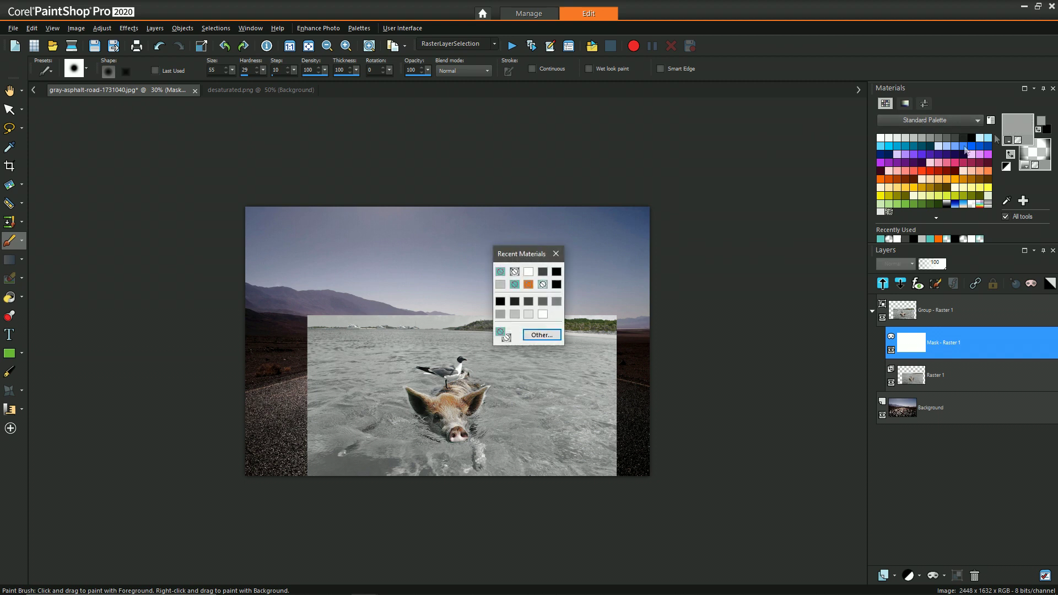
{"action": "left_click", "coordinate": [557, 271]}
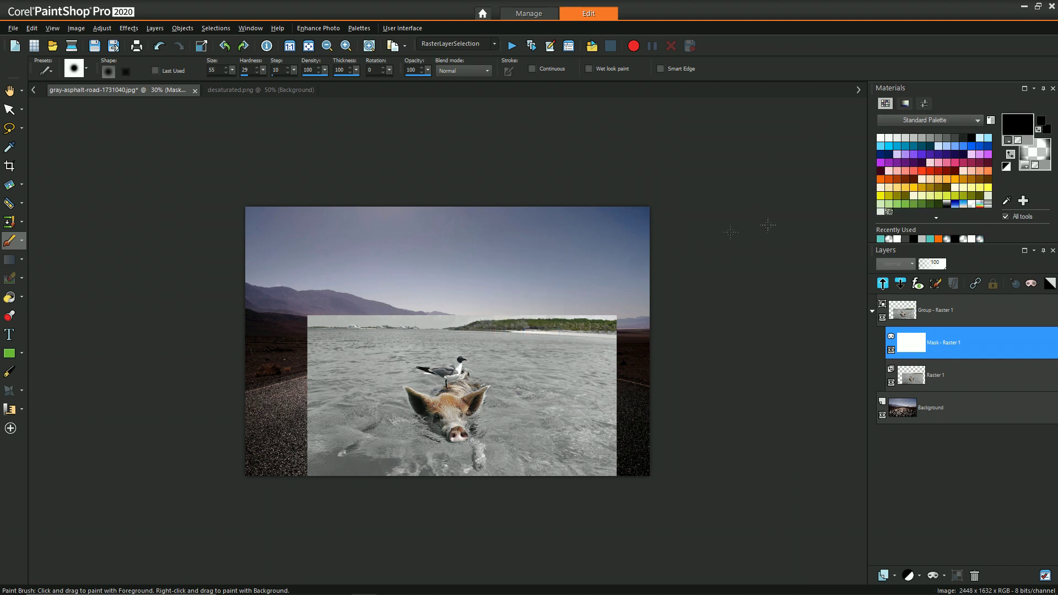
{"action": "right_click", "coordinate": [1042, 154]}
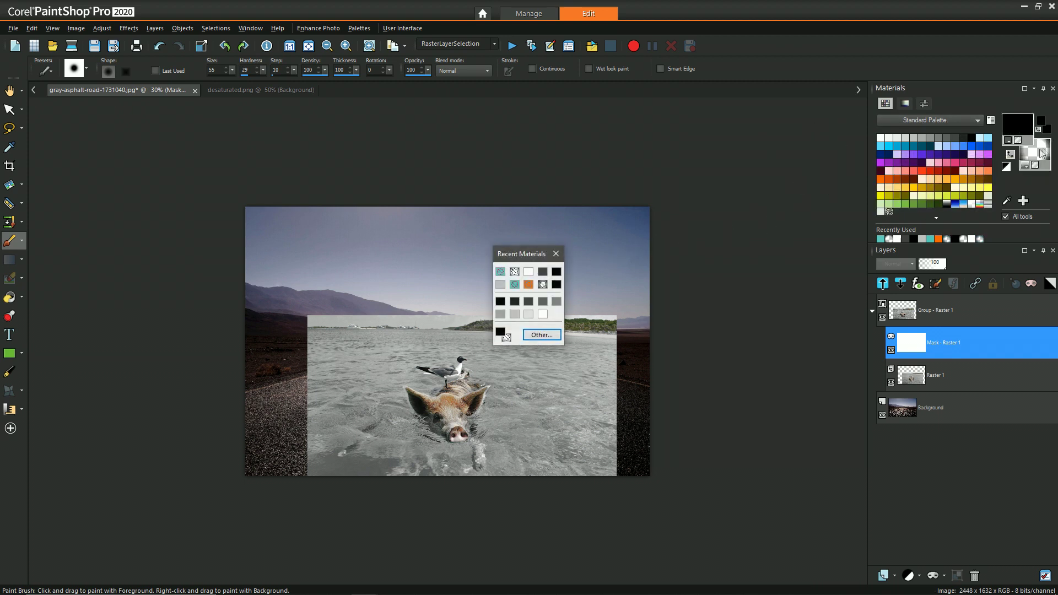
{"action": "left_click", "coordinate": [528, 271]}
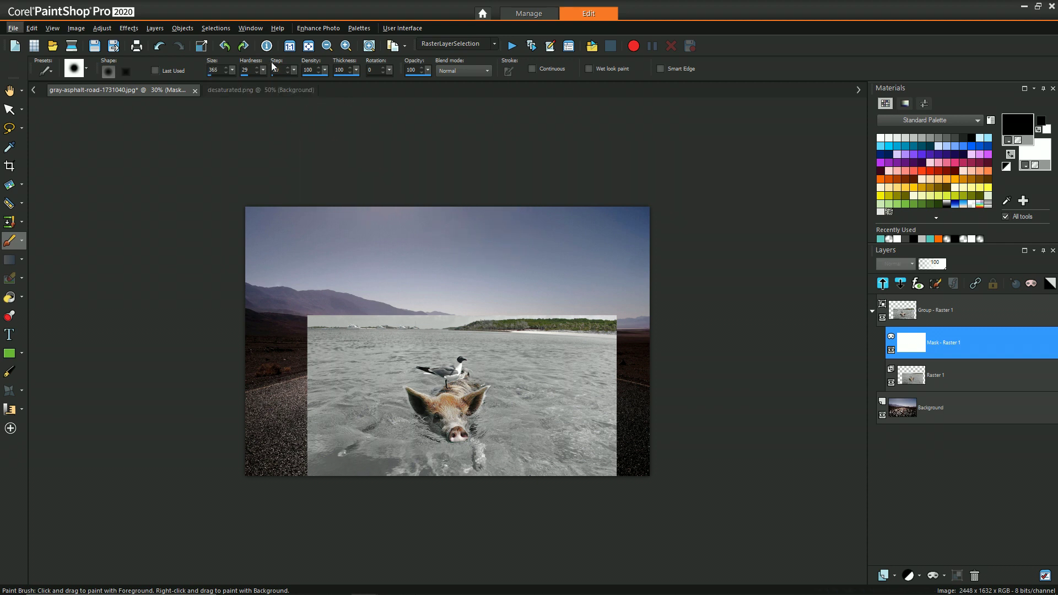
Enlarge the brush to 725 and dab black on the mask to hide water.
{"action": "mouse_move", "coordinate": [485, 158]}
{"action": "left_mouse_down"}
{"action": "mouse_move", "coordinate": [501, 203]}
{"action": "mouse_move", "coordinate": [482, 172]}
{"action": "mouse_move", "coordinate": [538, 250]}
{"action": "mouse_move", "coordinate": [542, 303]}
{"action": "left_mouse_up"}
{"action": "left_click", "coordinate": [576, 347]}
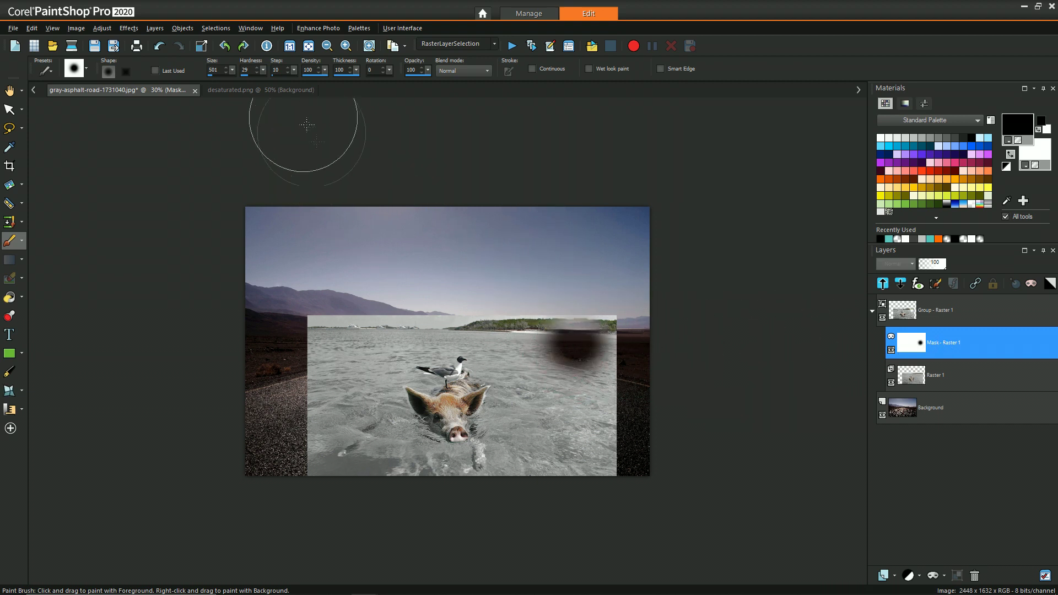
{"action": "mouse_move", "coordinate": [568, 286]}
{"action": "left_mouse_down"}
{"action": "mouse_move", "coordinate": [588, 310]}
{"action": "mouse_move", "coordinate": [610, 317]}
{"action": "mouse_move", "coordinate": [592, 324]}
{"action": "mouse_move", "coordinate": [616, 313]}
{"action": "mouse_move", "coordinate": [630, 351]}
{"action": "mouse_move", "coordinate": [623, 394]}
{"action": "mouse_move", "coordinate": [546, 300]}
{"action": "mouse_move", "coordinate": [424, 282]}
{"action": "mouse_move", "coordinate": [471, 288]}
{"action": "mouse_move", "coordinate": [565, 335]}
{"action": "mouse_move", "coordinate": [634, 407]}
{"action": "mouse_move", "coordinate": [482, 295]}
{"action": "mouse_move", "coordinate": [450, 290]}
{"action": "mouse_move", "coordinate": [318, 320]}
{"action": "mouse_move", "coordinate": [297, 340]}
{"action": "mouse_move", "coordinate": [274, 403]}
{"action": "mouse_move", "coordinate": [407, 310]}
{"action": "left_mouse_up"}
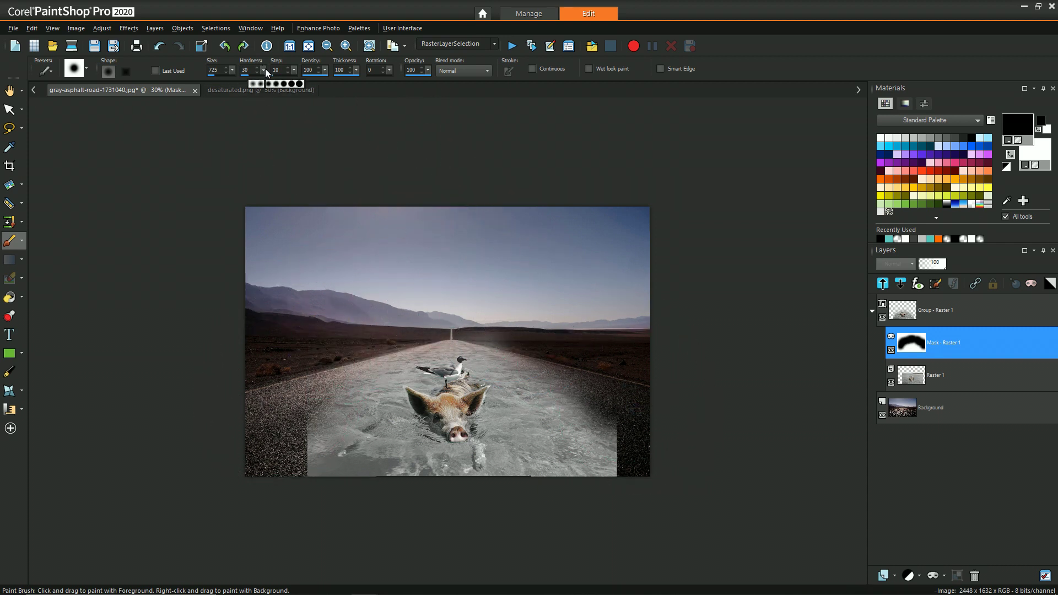
{"action": "left_click_drag", "start_coordinate": [265, 72], "coordinate": [273, 72]}
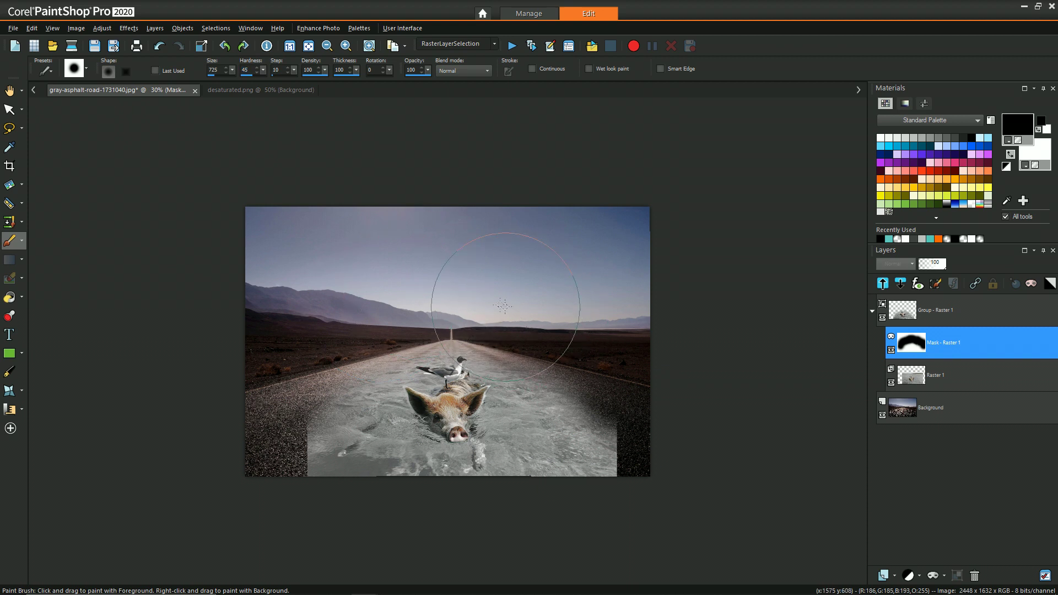
With hardness 0, paint black over the water's left and right edges.
{"action": "left_click_drag", "start_coordinate": [252, 73], "coordinate": [252, 73]}
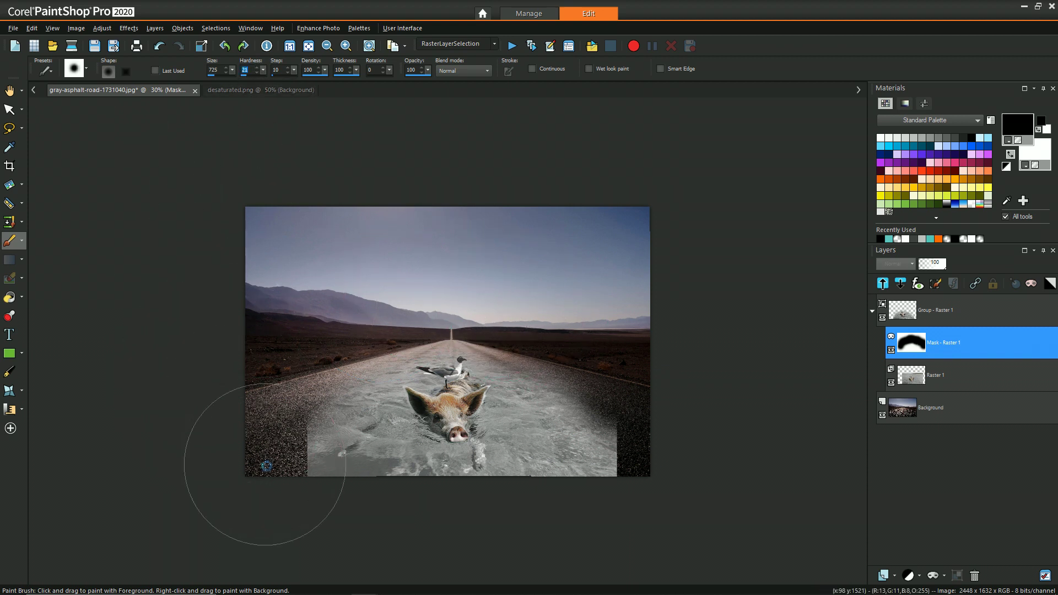
{"action": "mouse_move", "coordinate": [247, 453]}
{"action": "left_mouse_down"}
{"action": "mouse_move", "coordinate": [288, 458]}
{"action": "mouse_move", "coordinate": [390, 520]}
{"action": "left_mouse_up"}
{"action": "mouse_move", "coordinate": [477, 525]}
{"action": "left_mouse_down"}
{"action": "mouse_move", "coordinate": [583, 514]}
{"action": "mouse_move", "coordinate": [649, 472]}
{"action": "mouse_move", "coordinate": [671, 423]}
{"action": "mouse_move", "coordinate": [642, 418]}
{"action": "mouse_move", "coordinate": [602, 349]}
{"action": "mouse_move", "coordinate": [568, 325]}
{"action": "left_mouse_up"}
{"action": "type", "text": "0"}
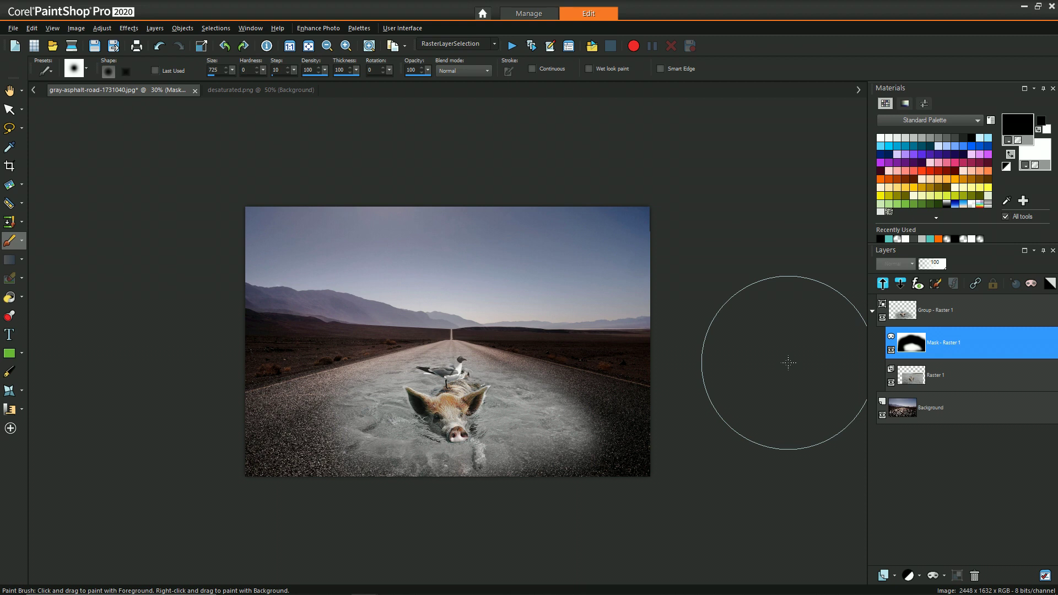
{"action": "mouse_move", "coordinate": [560, 465]}
{"action": "left_mouse_down"}
{"action": "mouse_move", "coordinate": [540, 474]}
{"action": "mouse_move", "coordinate": [590, 421]}
{"action": "mouse_move", "coordinate": [638, 462]}
{"action": "left_mouse_up"}
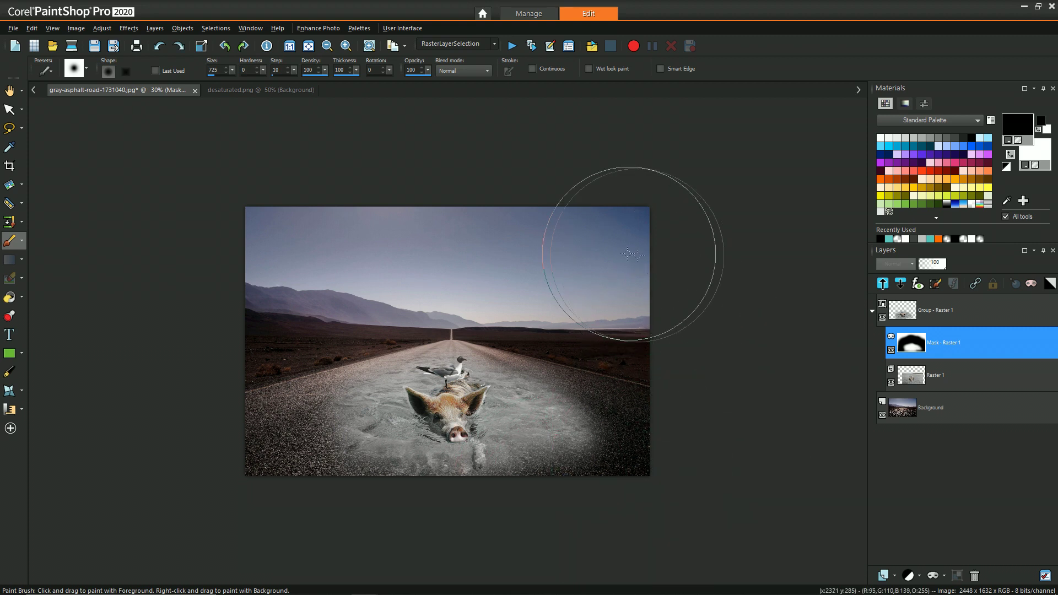
Duplicate the collapsed Group - Raster 1 water group and hide the copy.
{"action": "left_click", "coordinate": [872, 312]}
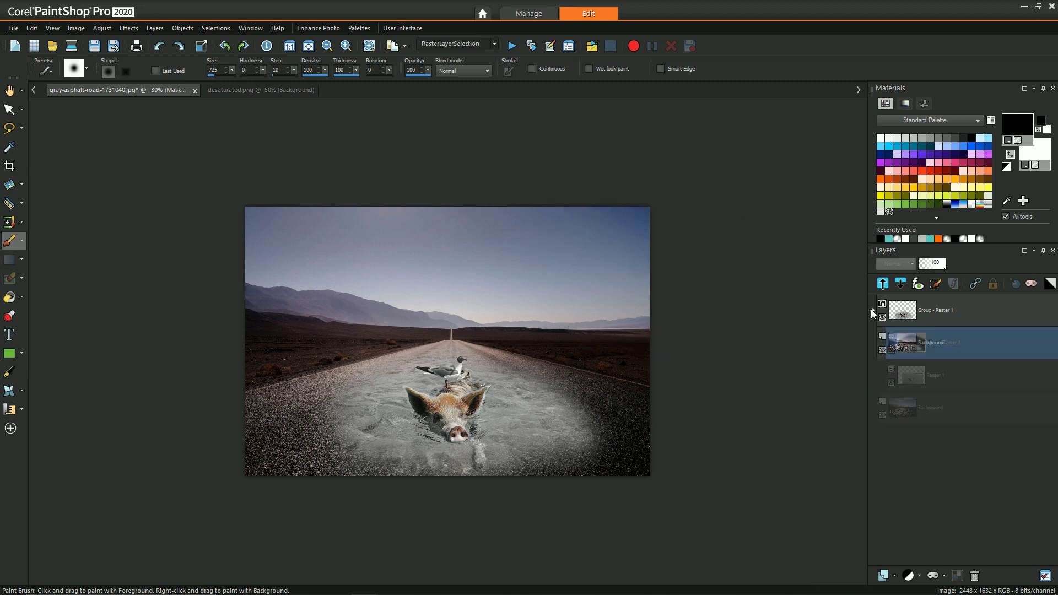
{"action": "left_click", "coordinate": [924, 315]}
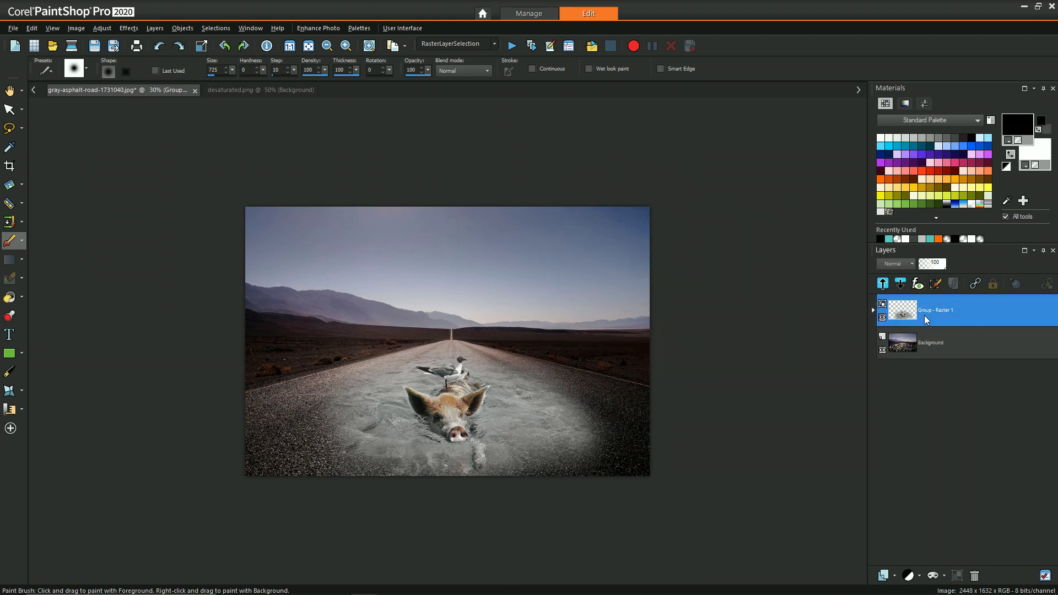
{"action": "right_click", "coordinate": [924, 313]}
{"action": "left_click", "coordinate": [944, 321]}
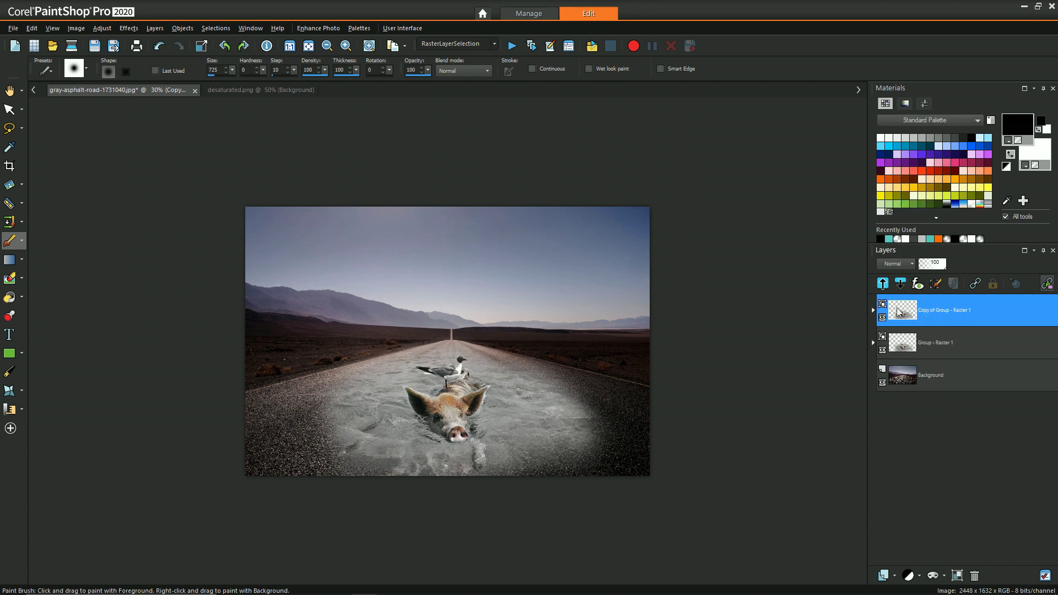
{"action": "left_click", "coordinate": [882, 318]}
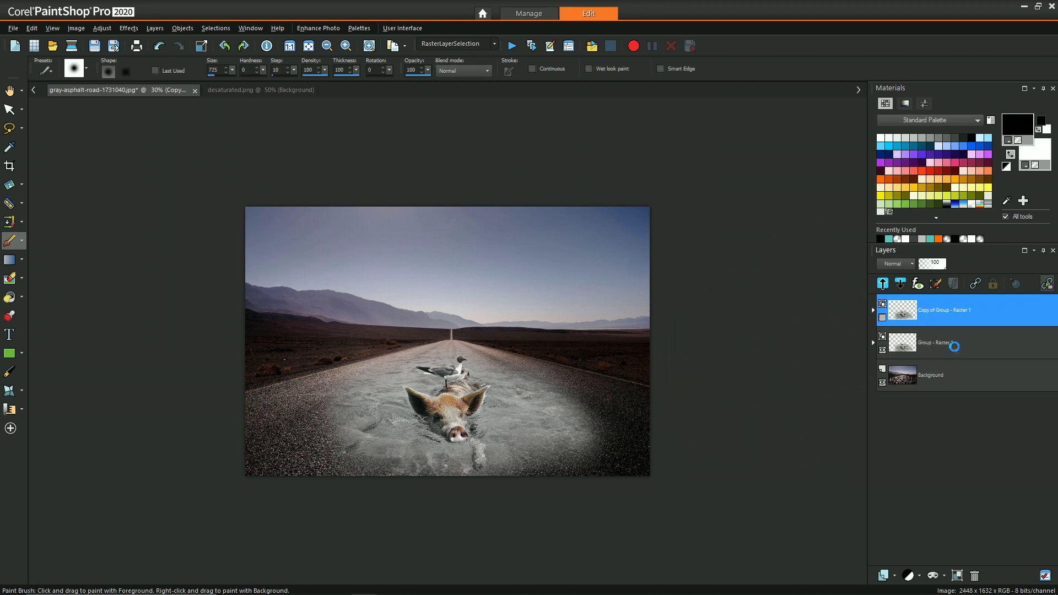
Set the original Group - Raster 1 blend mode to Hard Light.
{"action": "left_click", "coordinate": [945, 345]}
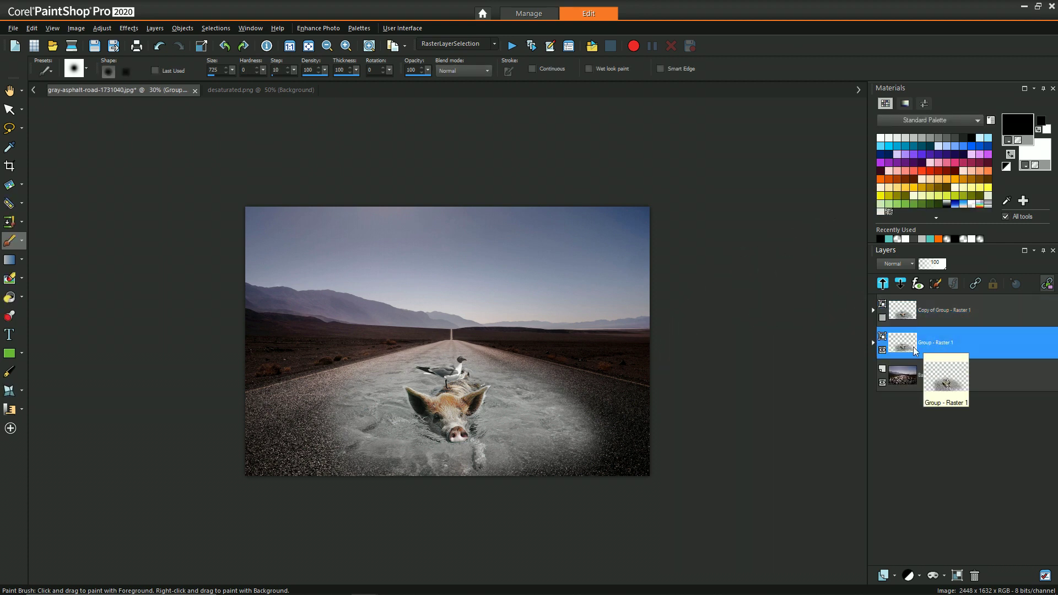
{"action": "left_click", "coordinate": [912, 264]}
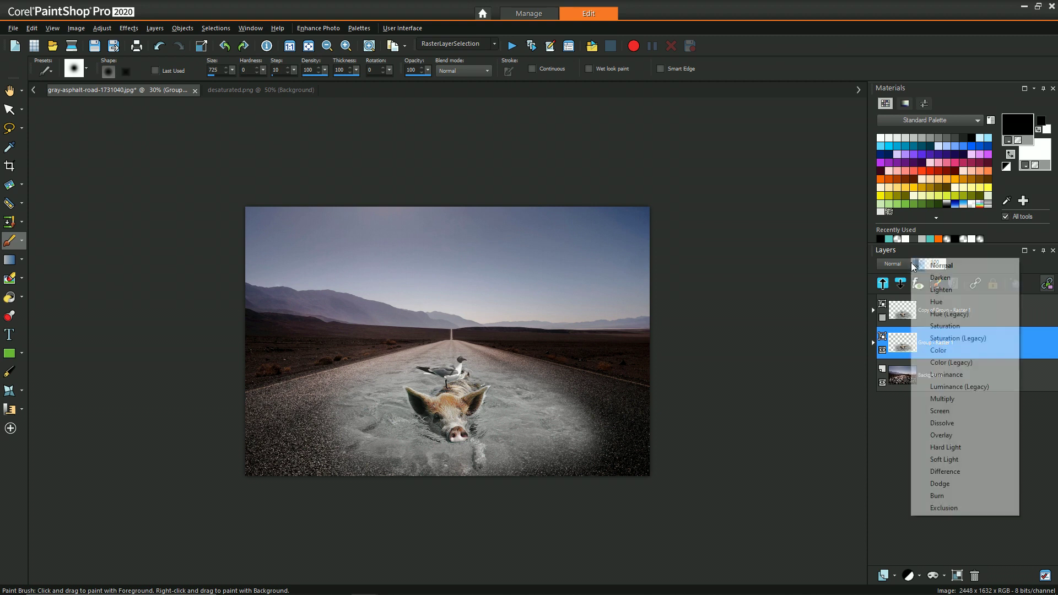
{"action": "left_click", "coordinate": [957, 447]}
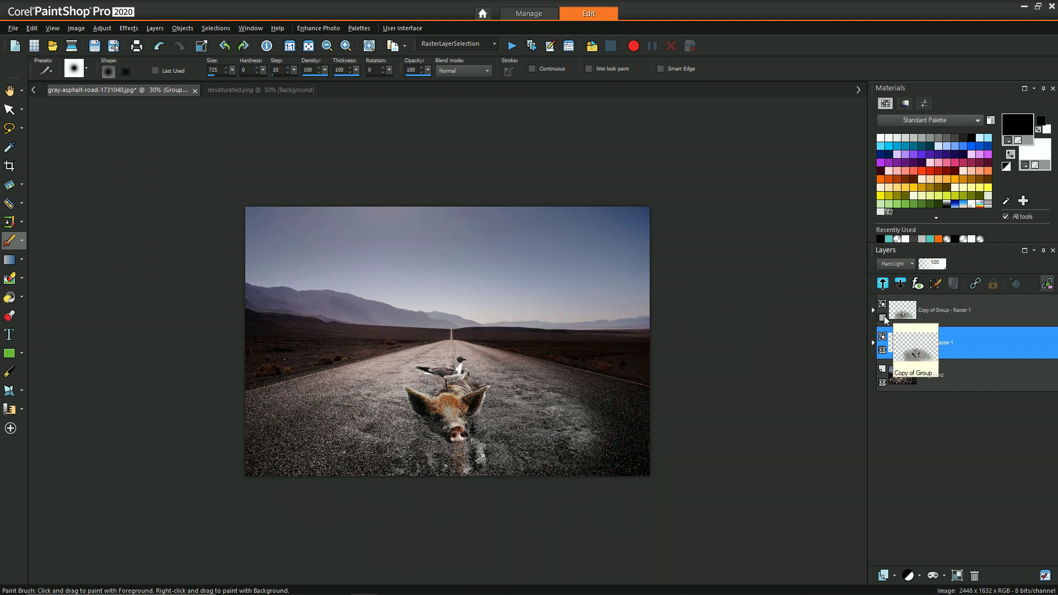
Show the copied water group again and select its mask for painting.
{"action": "left_click", "coordinate": [882, 318]}
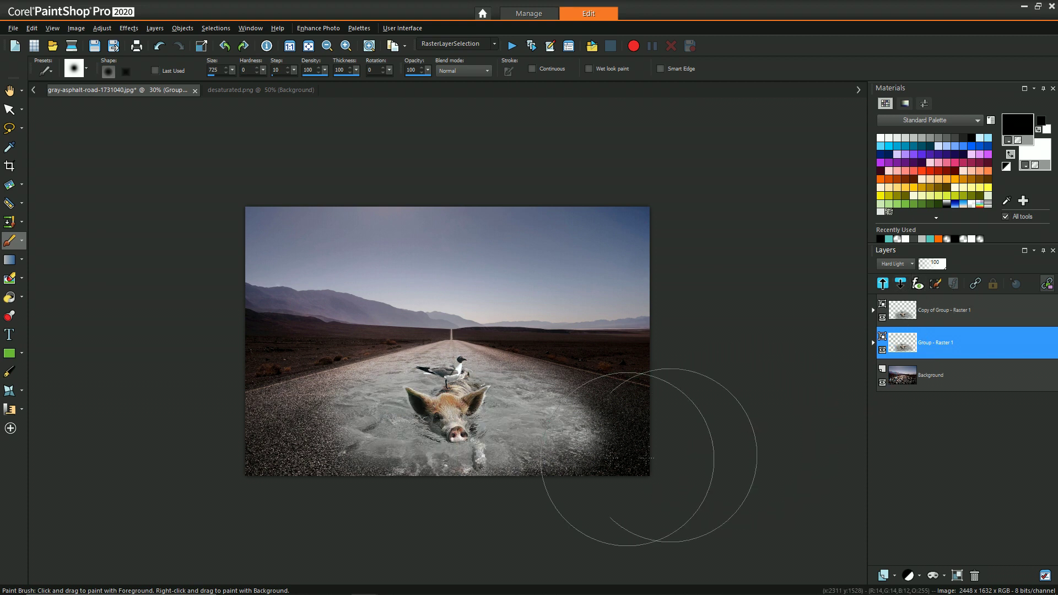
{"action": "left_click", "coordinate": [872, 311]}
{"action": "left_click", "coordinate": [946, 343]}
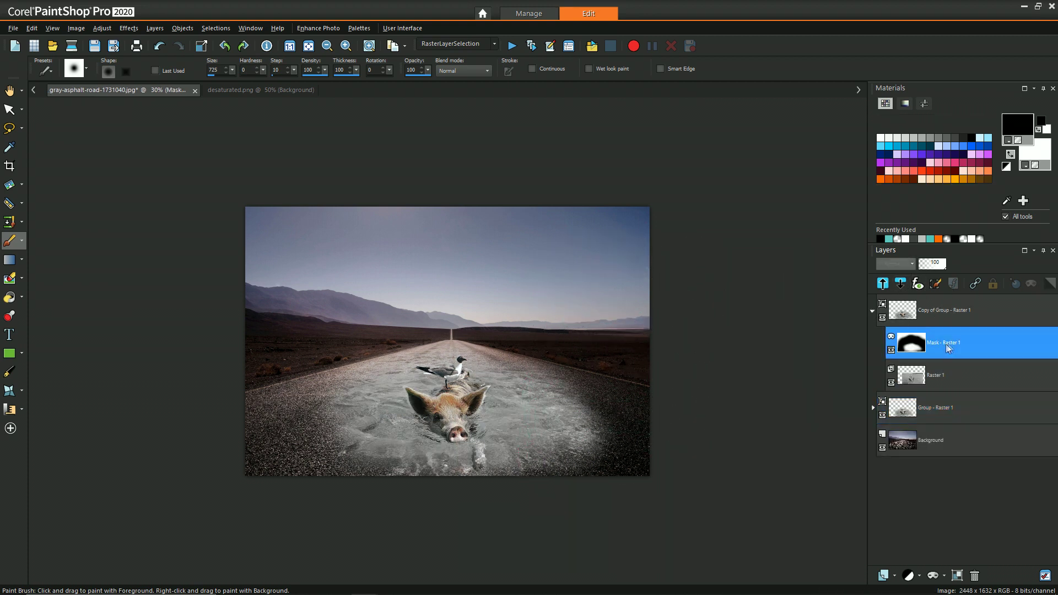
Paint the mask black over water at the road edges, then collapse the copied group.
{"action": "mouse_move", "coordinate": [650, 406]}
{"action": "left_mouse_down"}
{"action": "mouse_move", "coordinate": [590, 508]}
{"action": "mouse_move", "coordinate": [434, 512]}
{"action": "left_mouse_up"}
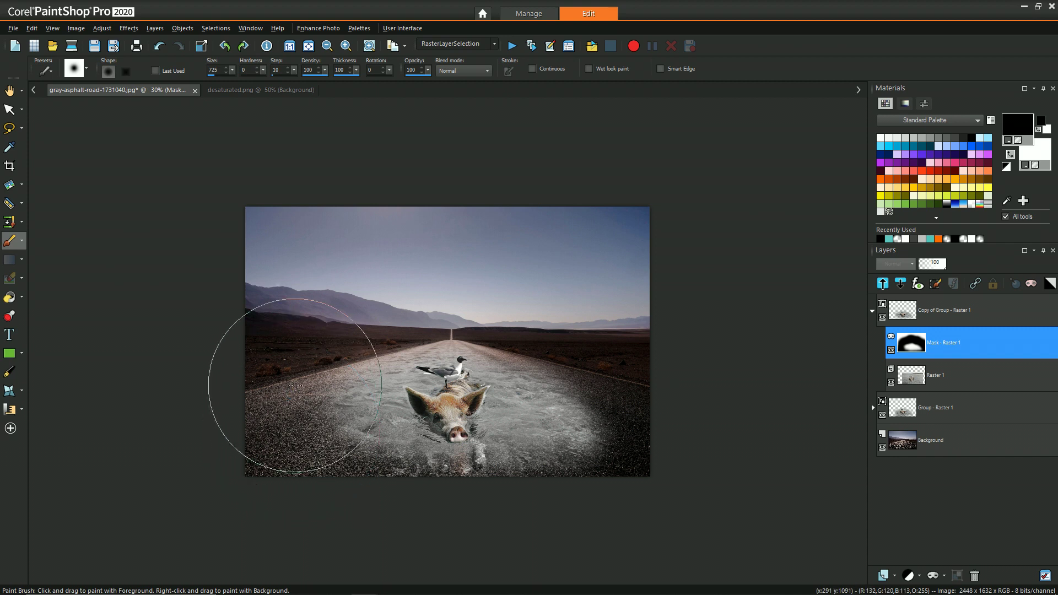
{"action": "left_click", "coordinate": [337, 359]}
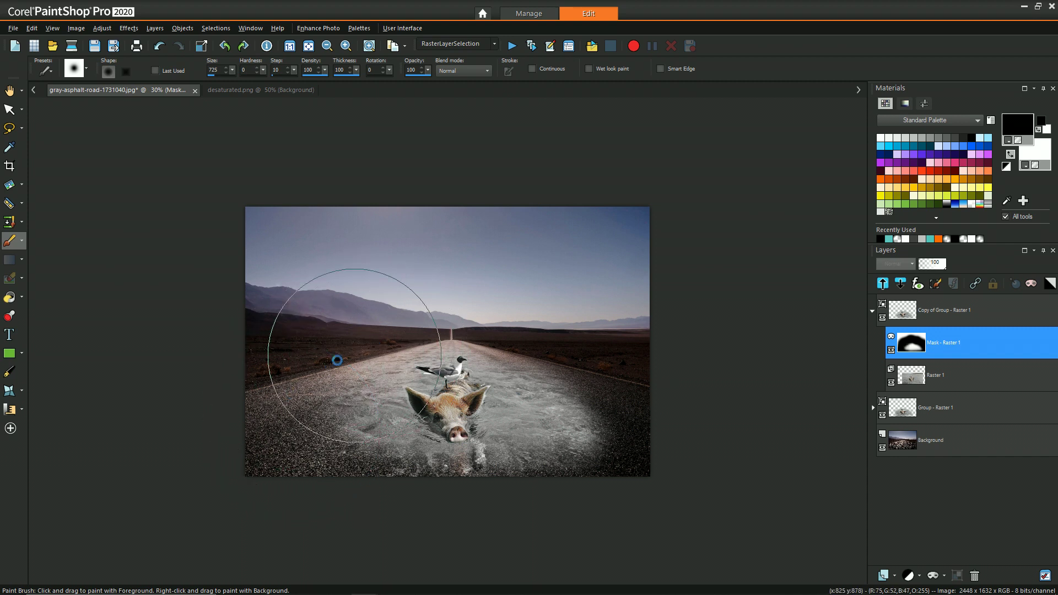
{"action": "left_click", "coordinate": [557, 440]}
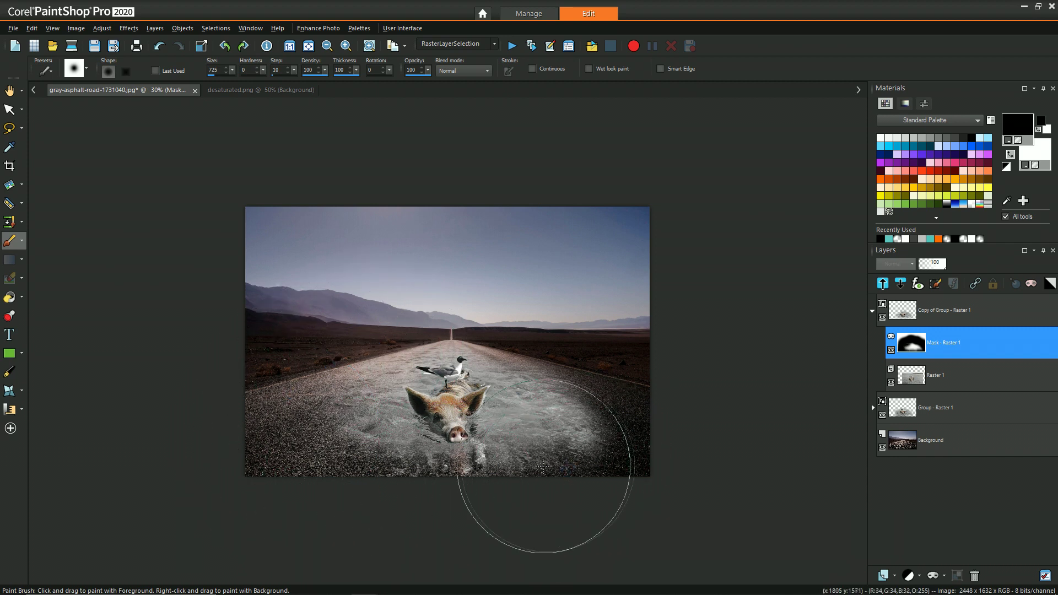
{"action": "left_click", "coordinate": [600, 394]}
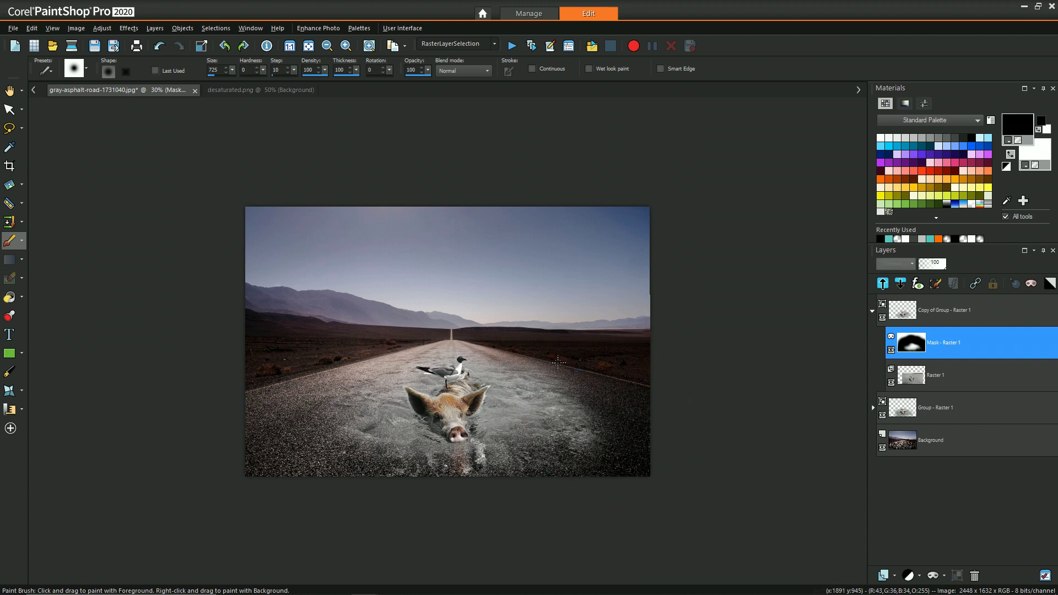
{"action": "left_click", "coordinate": [523, 348]}
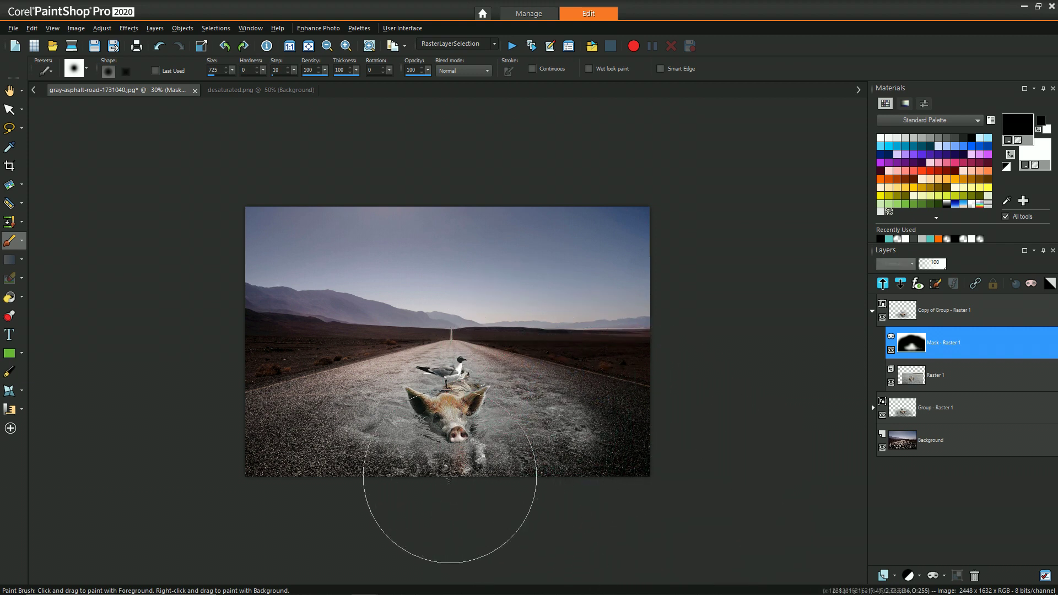
{"action": "mouse_move", "coordinate": [594, 587]}
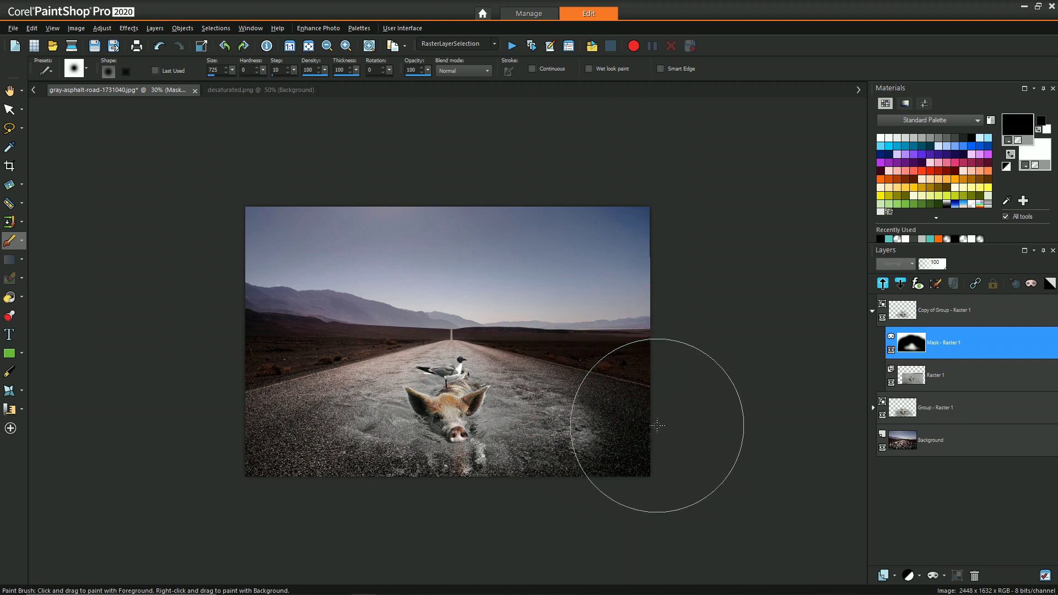
{"action": "left_click", "coordinate": [872, 312]}
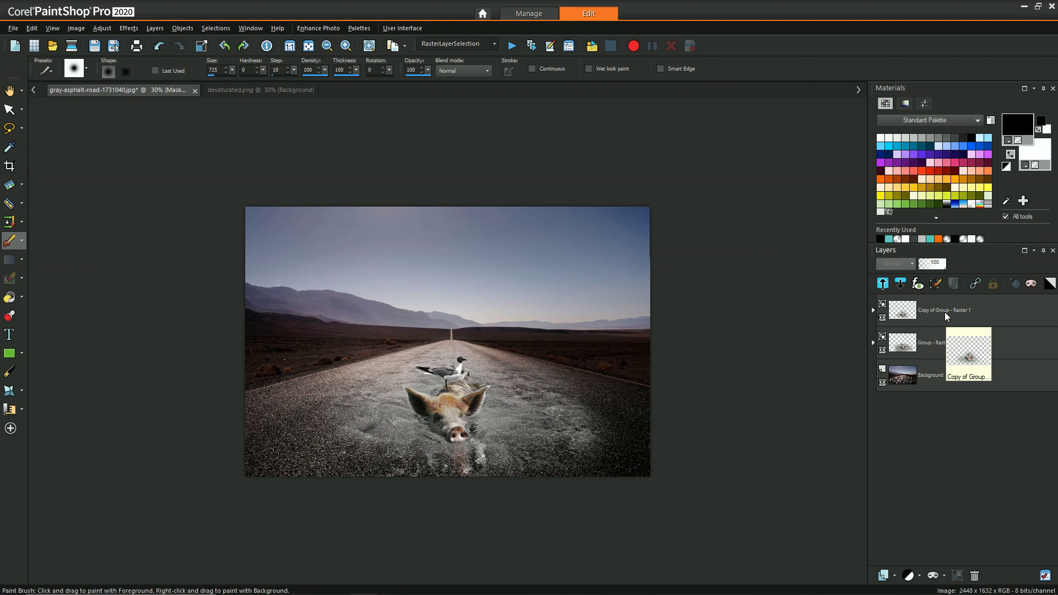
Add a Levels adjustment above Raster 1 with input levels 15, 157, 225.
{"action": "left_click", "coordinate": [873, 312]}
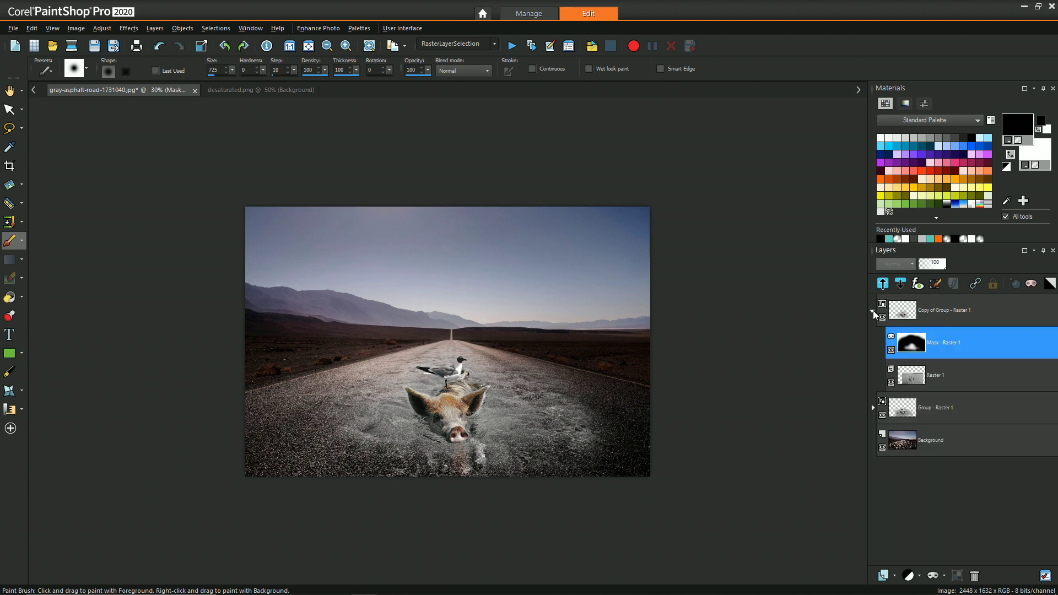
{"action": "left_click", "coordinate": [943, 372]}
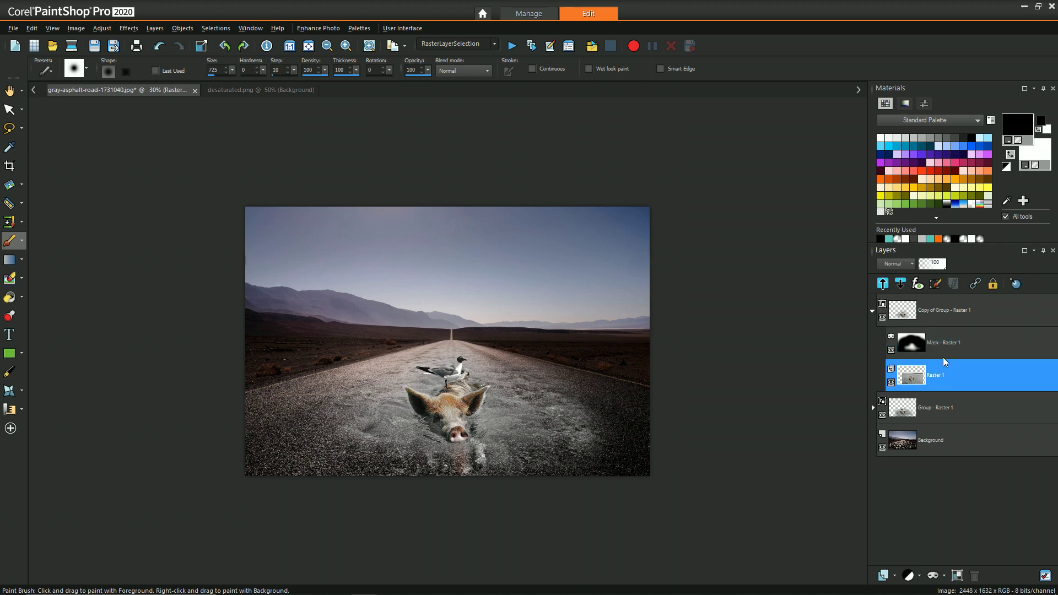
{"action": "left_click", "coordinate": [919, 575]}
{"action": "left_click", "coordinate": [920, 475]}
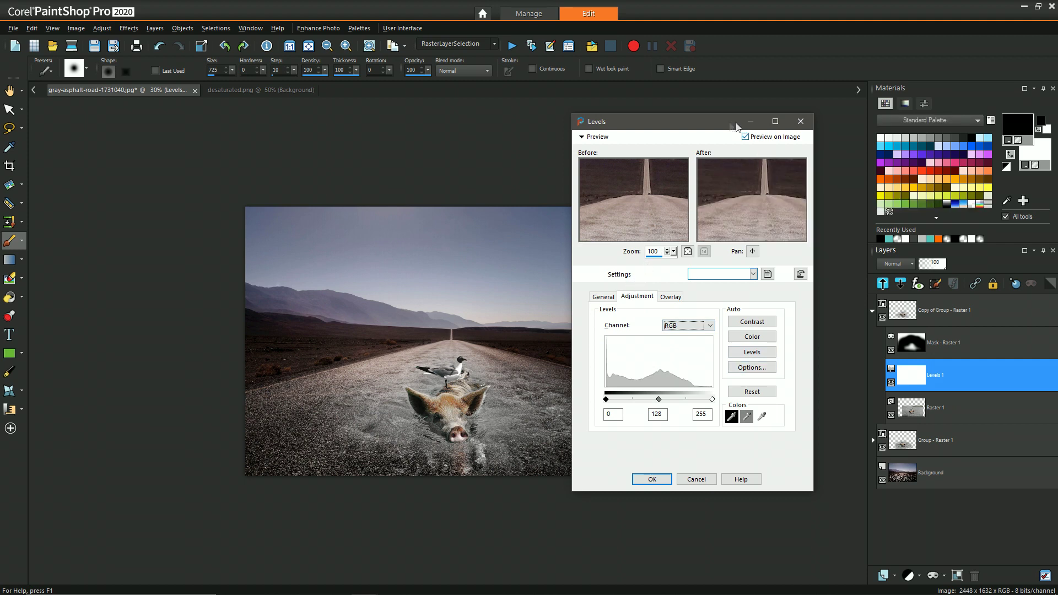
{"action": "left_click_drag", "start_coordinate": [736, 126], "coordinate": [756, 72]}
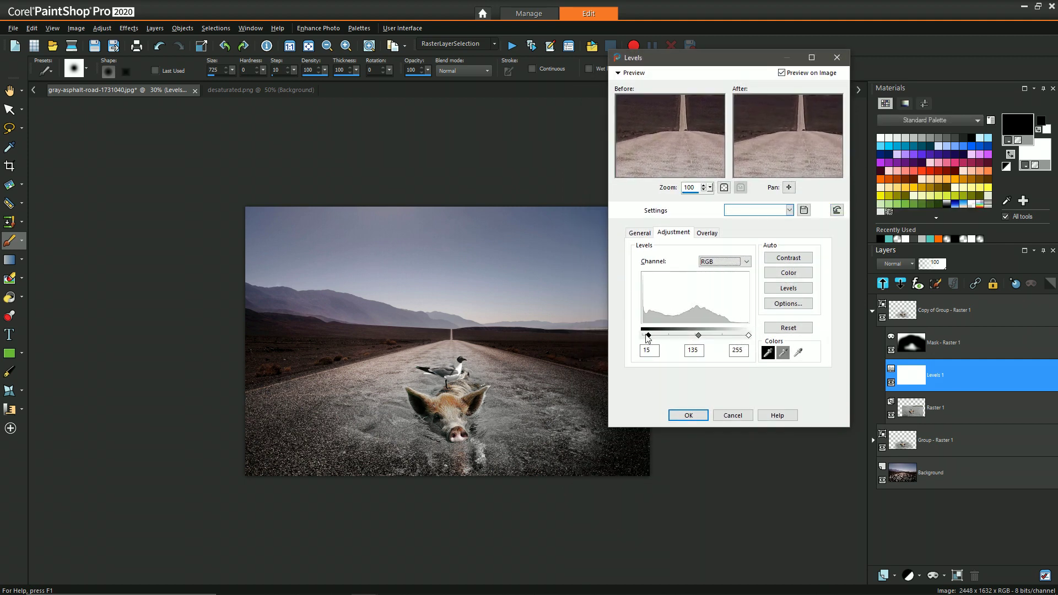
{"action": "left_click_drag", "start_coordinate": [698, 336], "coordinate": [727, 342]}
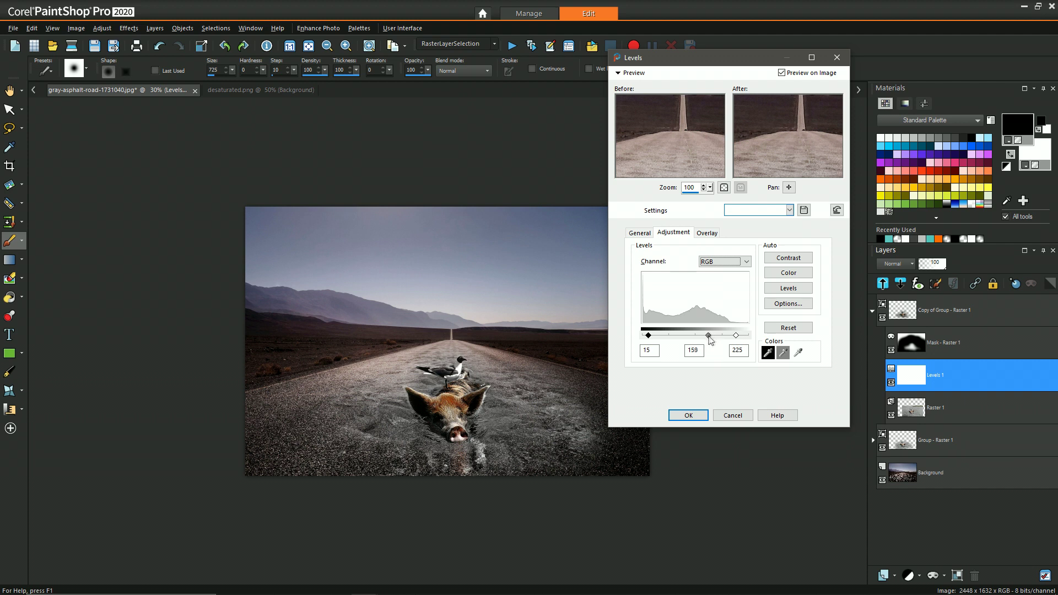
{"action": "left_click_drag", "start_coordinate": [711, 339], "coordinate": [710, 339]}
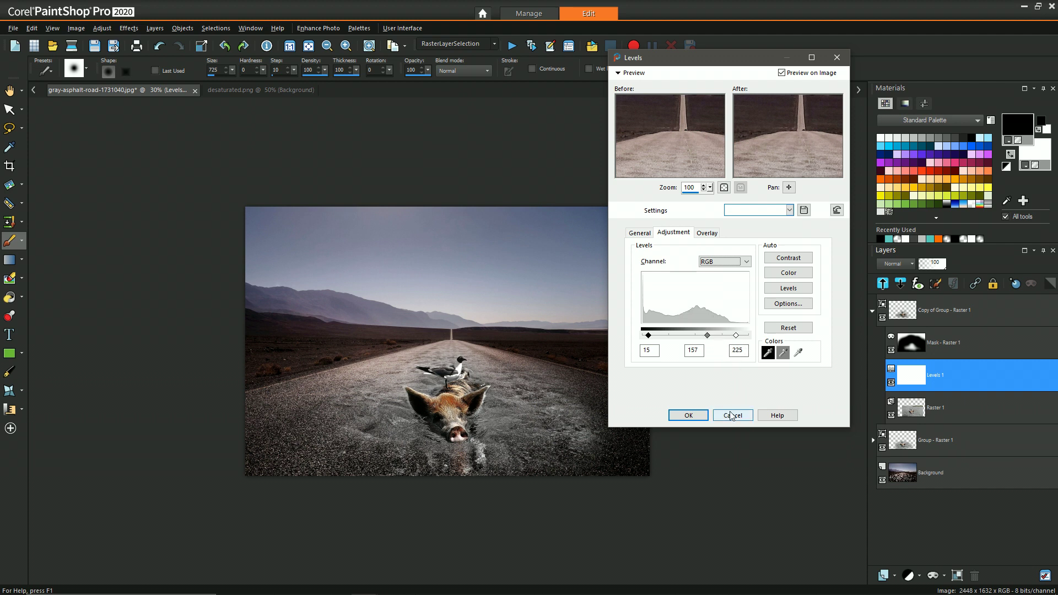
{"action": "left_click", "coordinate": [689, 416]}
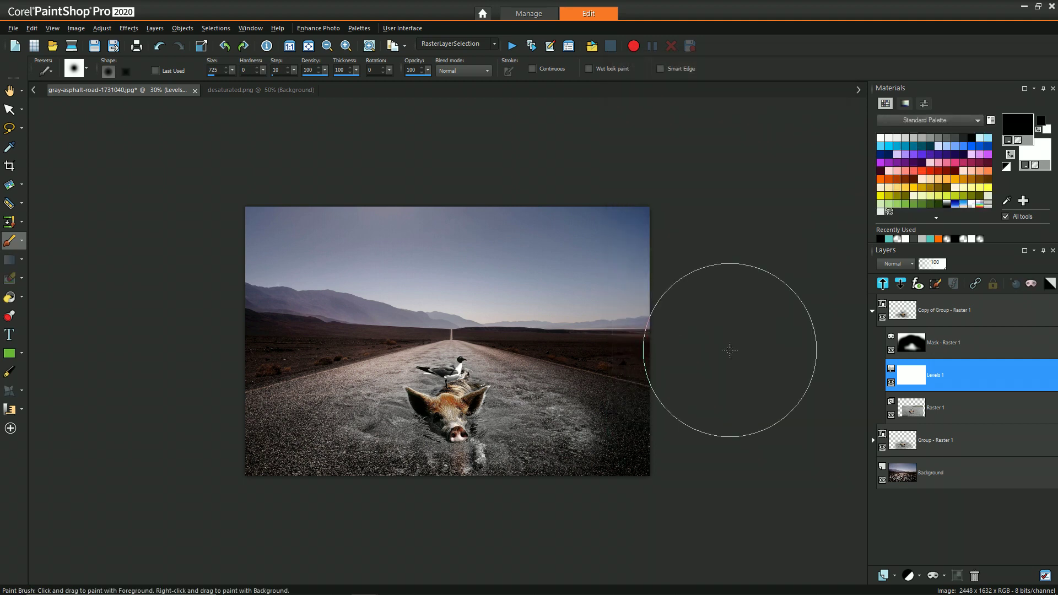
{"action": "left_click", "coordinate": [871, 312]}
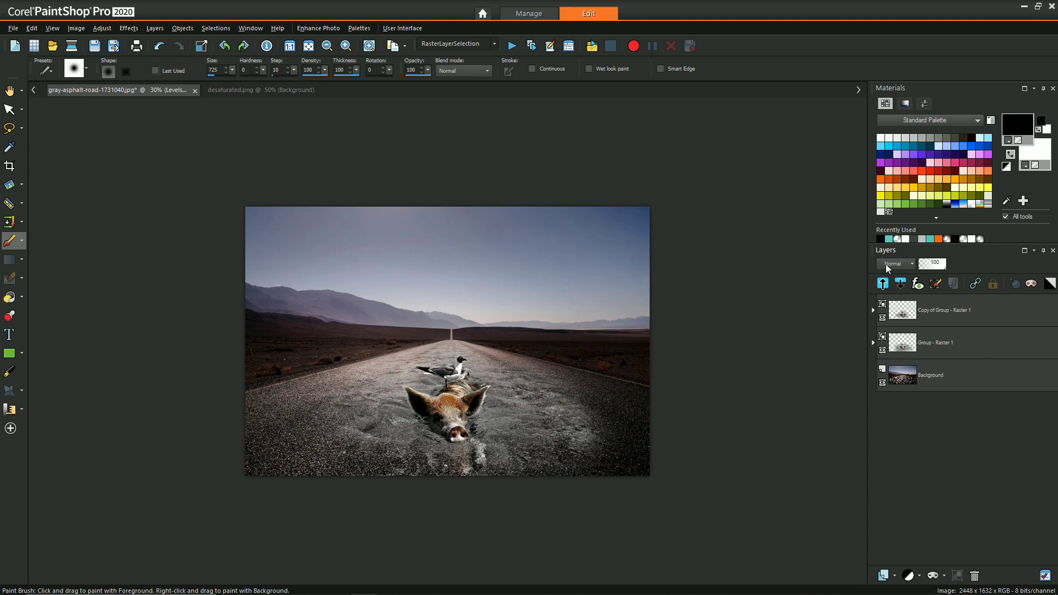
Apply White Balance to Raster 1, warming temperature from 6589 to 7117.
{"action": "left_click", "coordinate": [928, 313]}
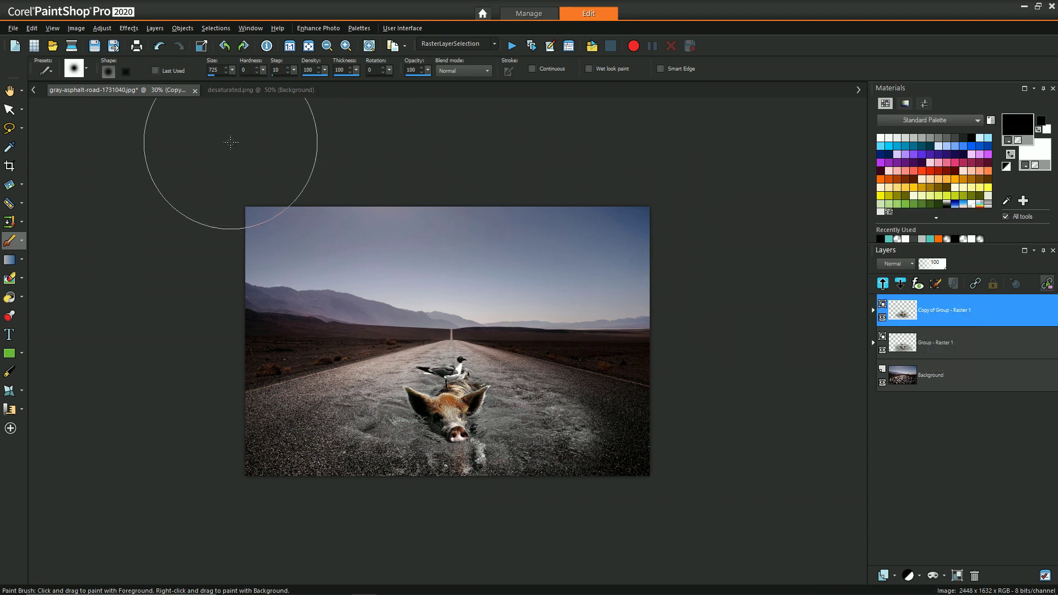
{"action": "left_click", "coordinate": [873, 311]}
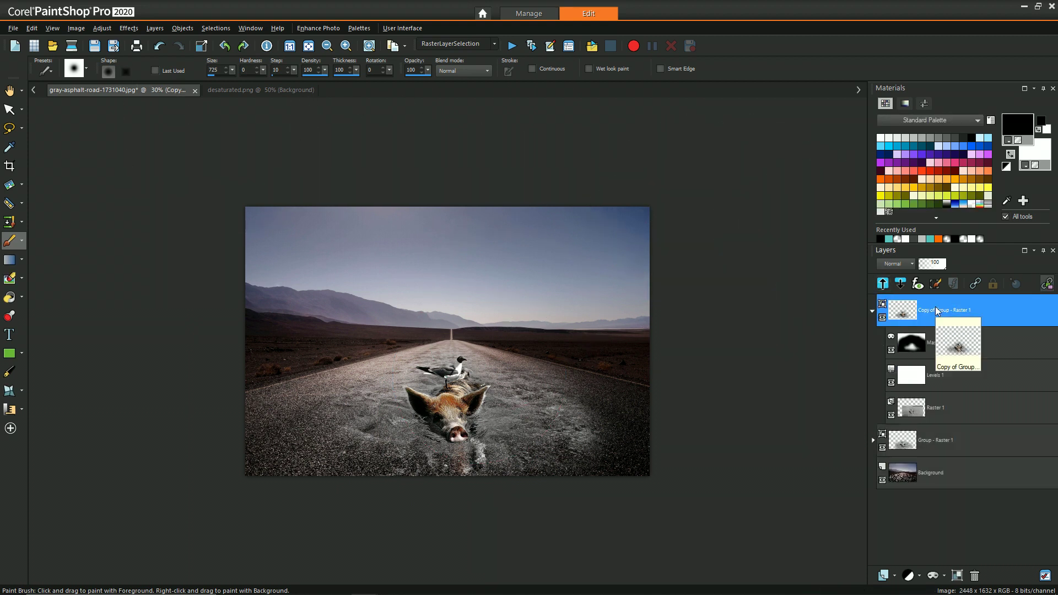
{"action": "left_click", "coordinate": [953, 412]}
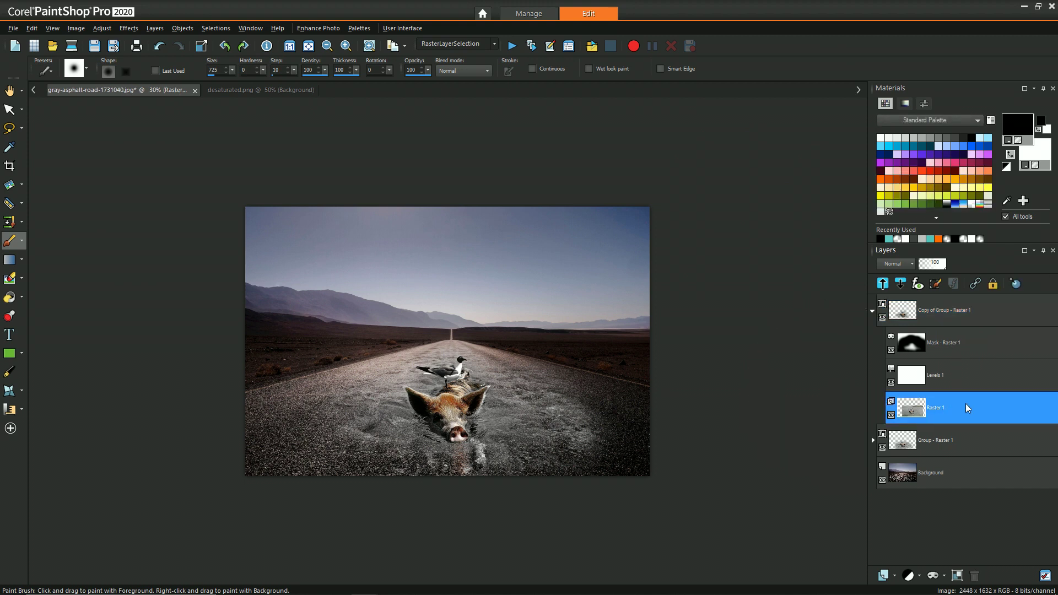
{"action": "left_click", "coordinate": [104, 28]}
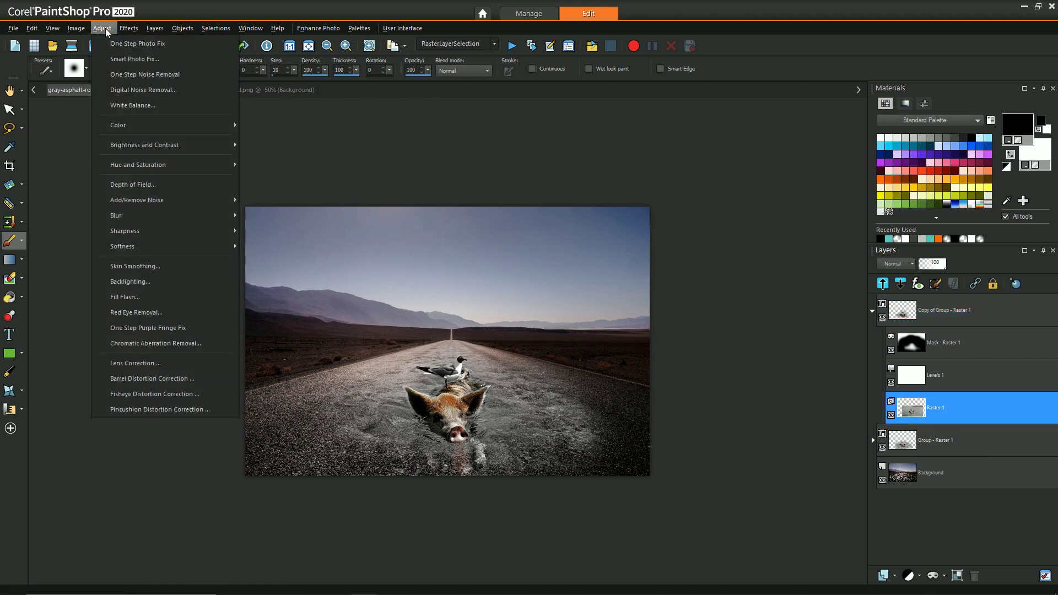
{"action": "left_click", "coordinate": [144, 105]}
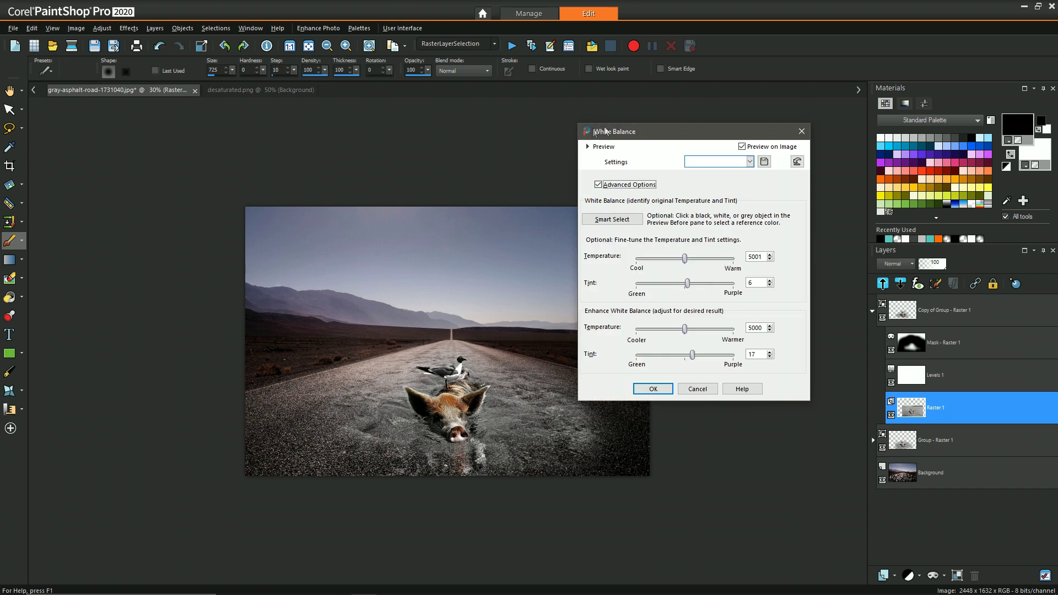
{"action": "left_click", "coordinate": [799, 162]}
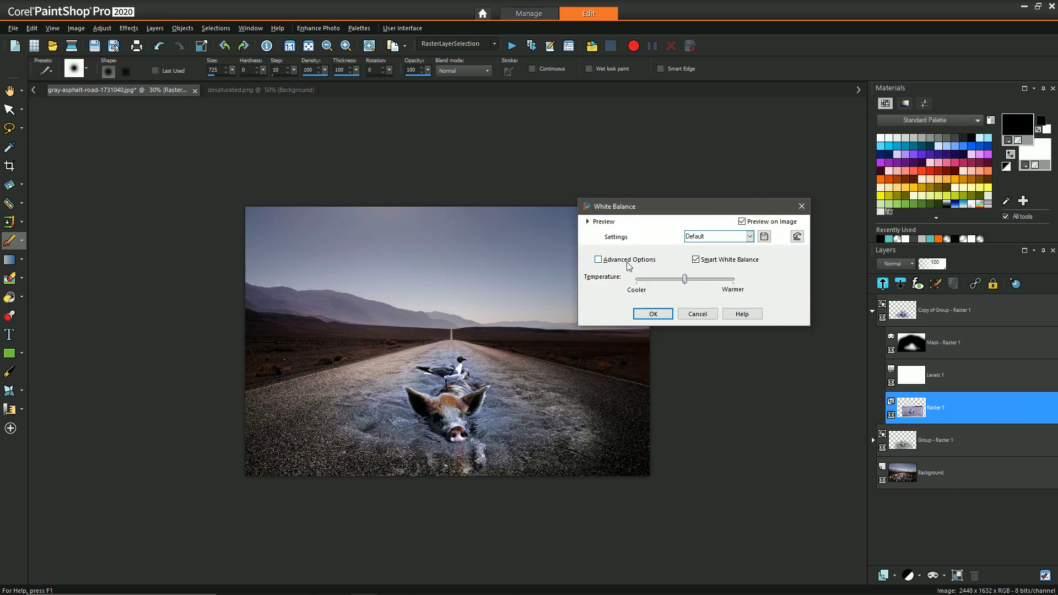
{"action": "left_click", "coordinate": [598, 259]}
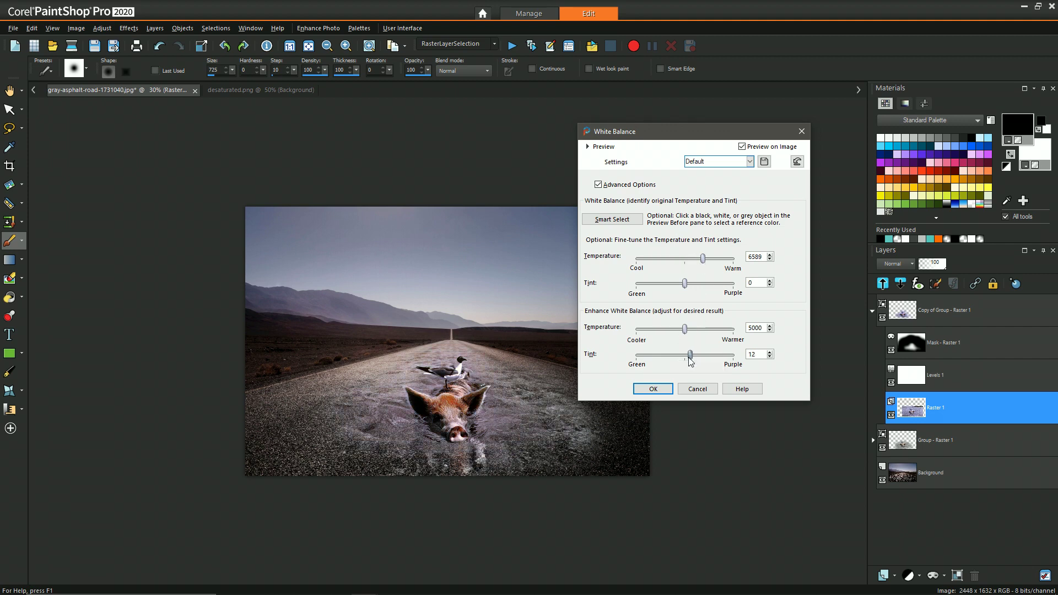
{"action": "left_click_drag", "start_coordinate": [676, 135], "coordinate": [736, 145]}
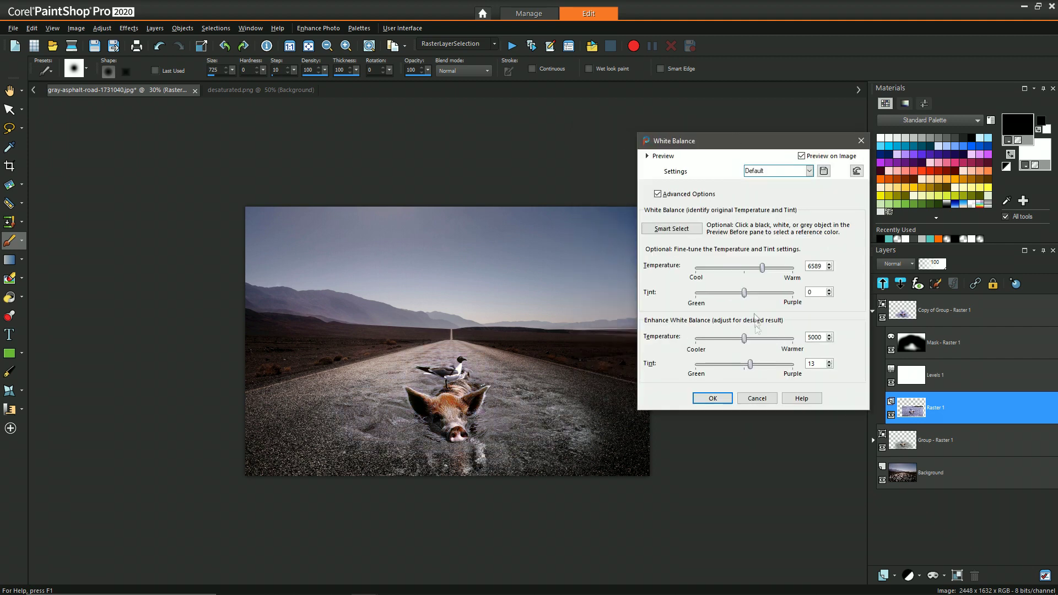
{"action": "left_click_drag", "start_coordinate": [765, 274], "coordinate": [767, 268]}
{"action": "left_click", "coordinate": [712, 398]}
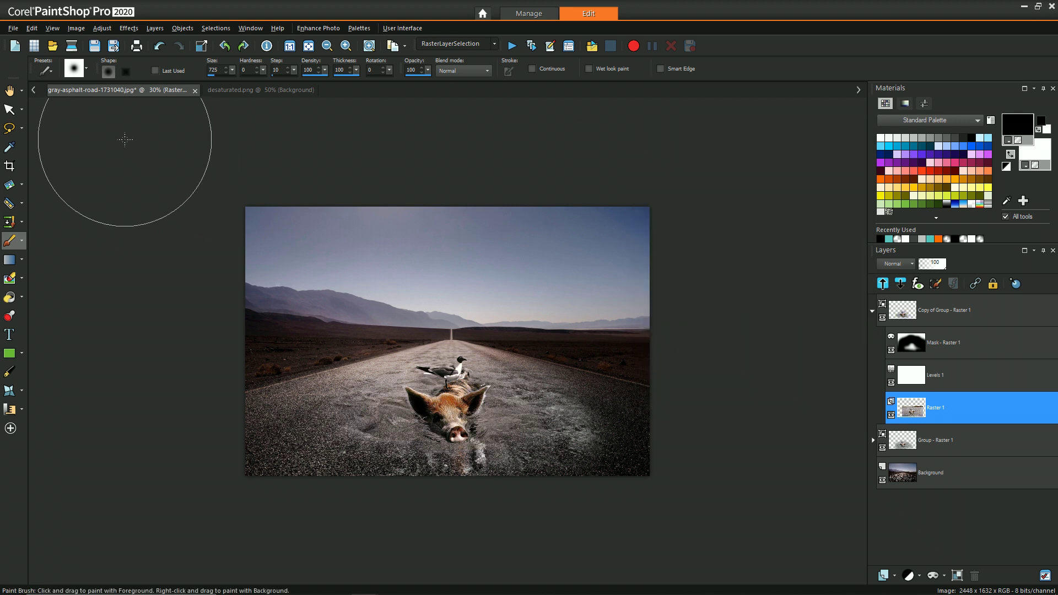
Crop the image to the lower 2448 × 1203 area, removing upper sky.
{"action": "left_click", "coordinate": [9, 166]}
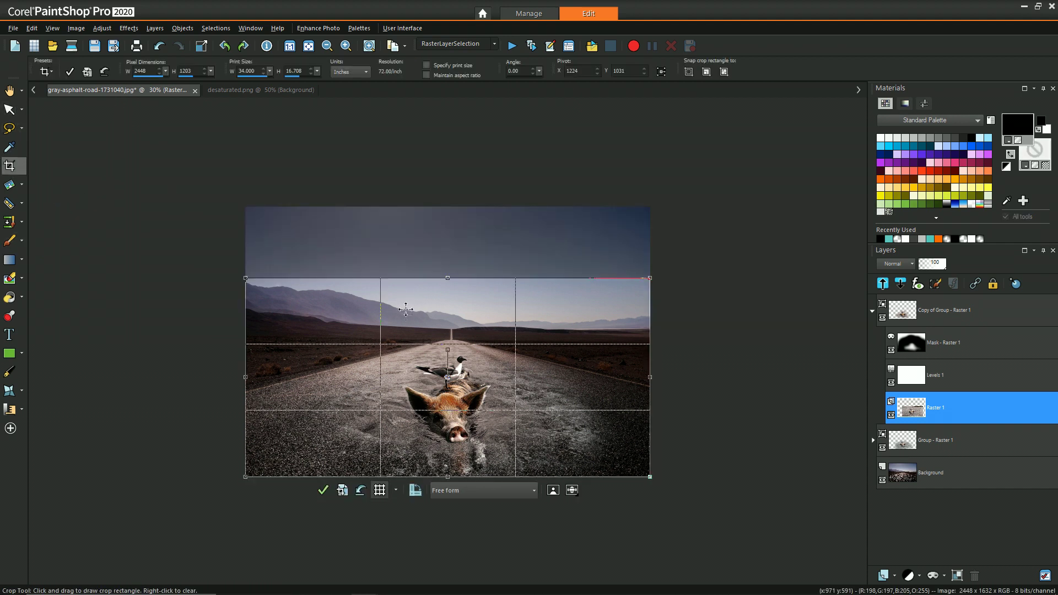
{"action": "mouse_move", "coordinate": [354, 313]}
{"action": "left_mouse_down"}
{"action": "mouse_move", "coordinate": [354, 287]}
{"action": "mouse_move", "coordinate": [356, 332]}
{"action": "left_mouse_up"}
{"action": "left_click", "coordinate": [323, 491]}
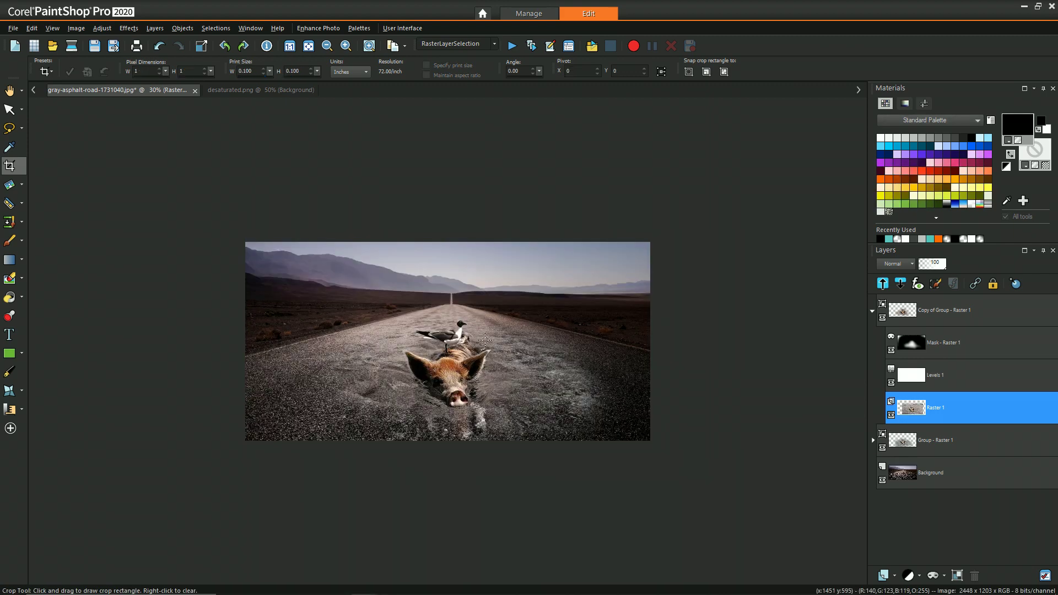
{"action": "scroll", "coordinate": [539, 393], "scroll_direction": "up", "scroll_amount": 1}
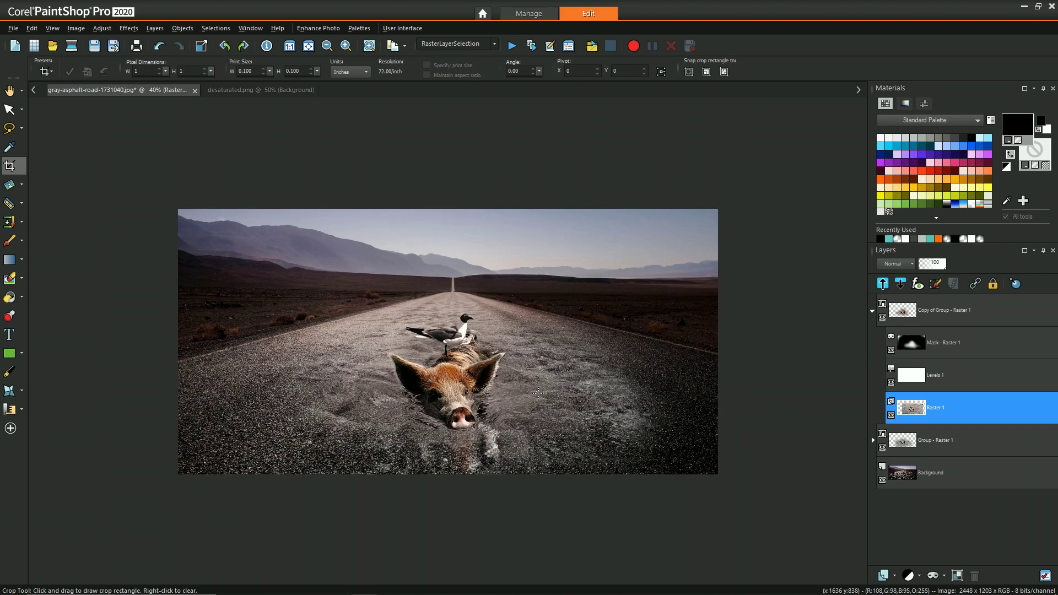